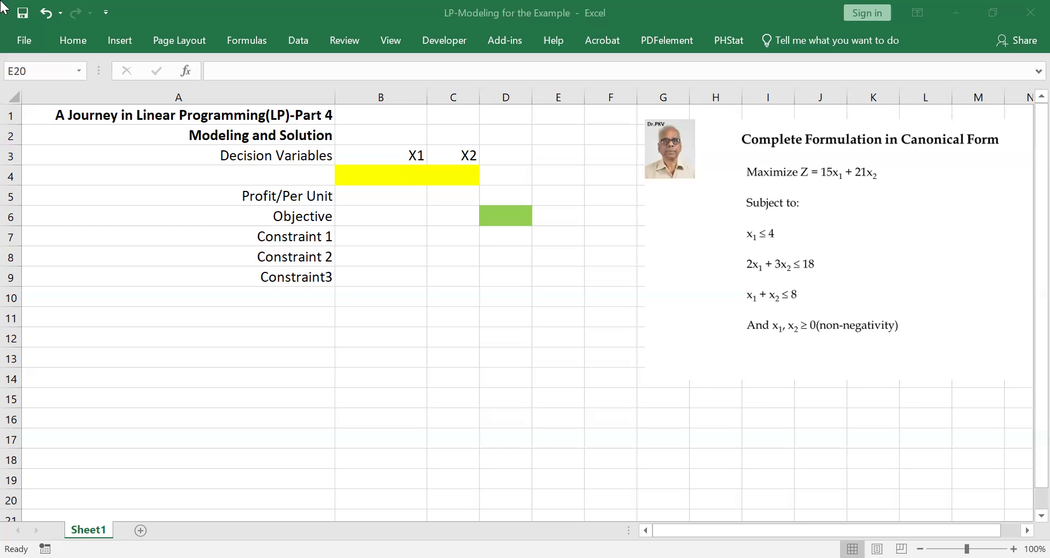
Examine the decision variable labels X1 and X2 and the yellow value cells beneath them
click(264, 161)
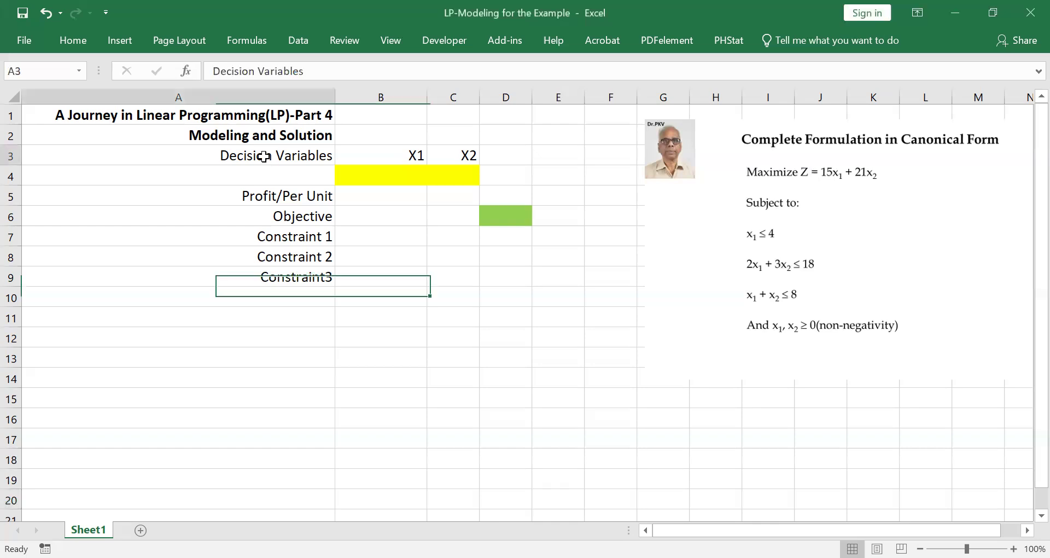
click(400, 156)
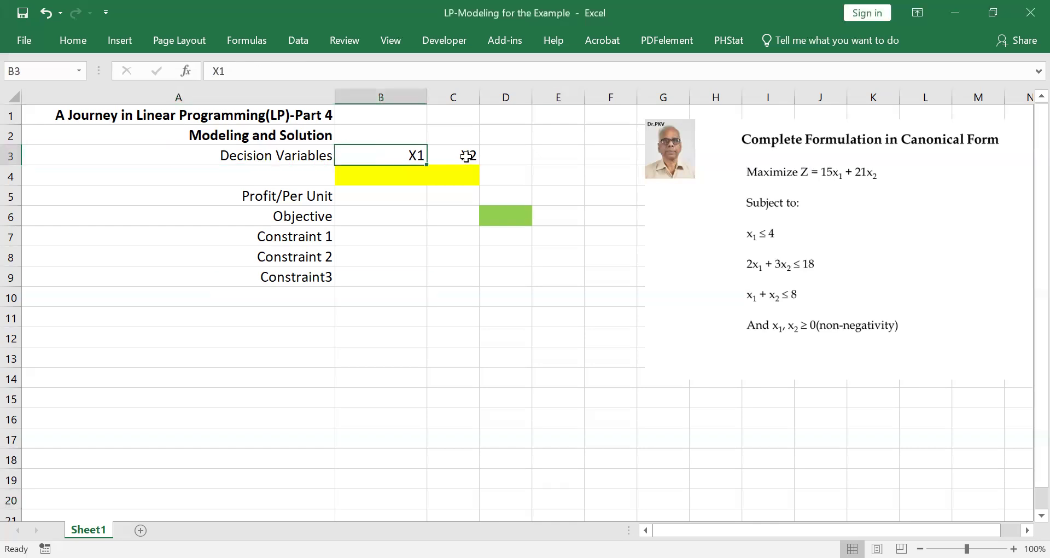
click(466, 155)
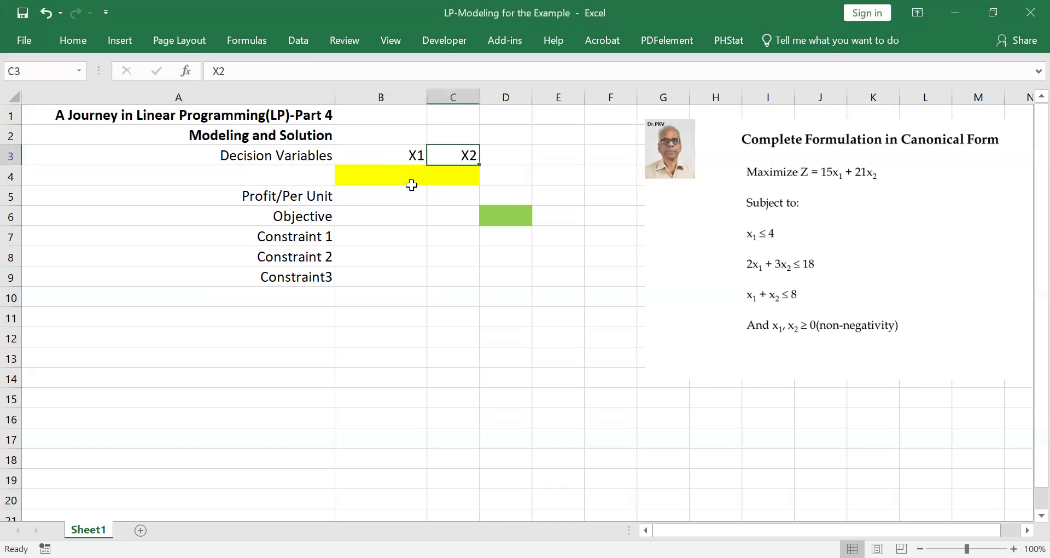
click(402, 175)
drag(402, 175, 440, 174)
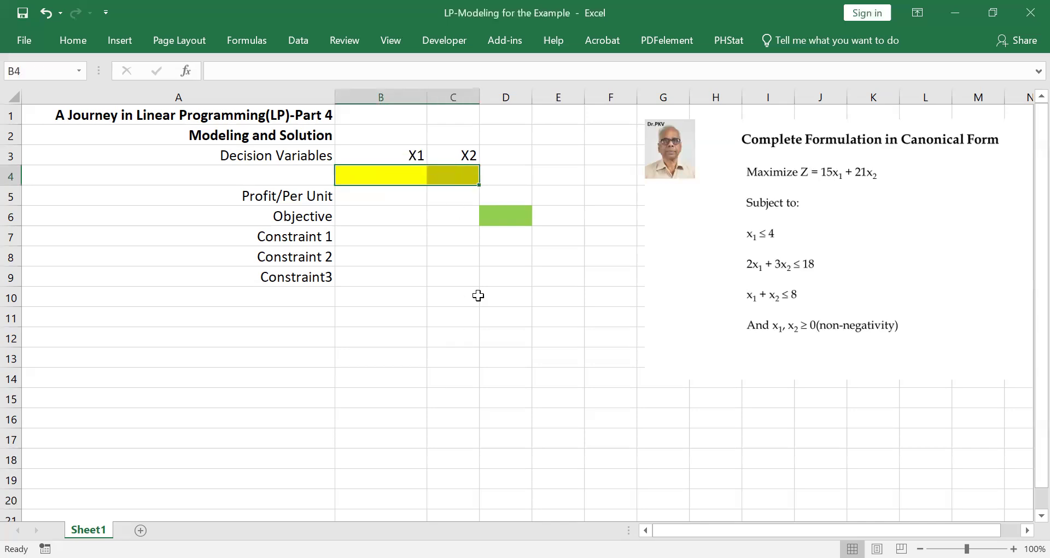
click(407, 174)
click(468, 174)
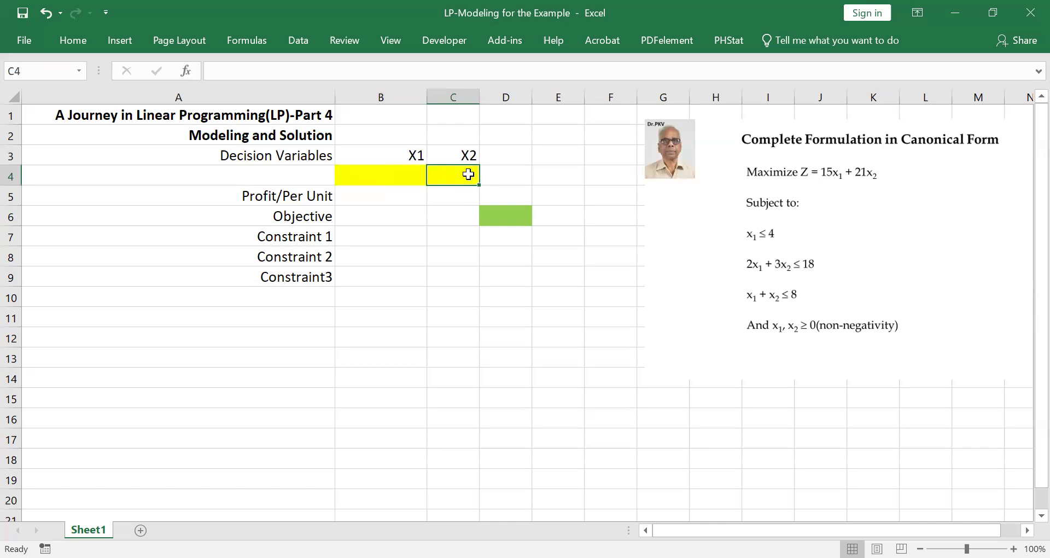
click(412, 171)
click(451, 171)
Enter 1 as the starting value of both decision variables in B4 and C4
click(414, 169)
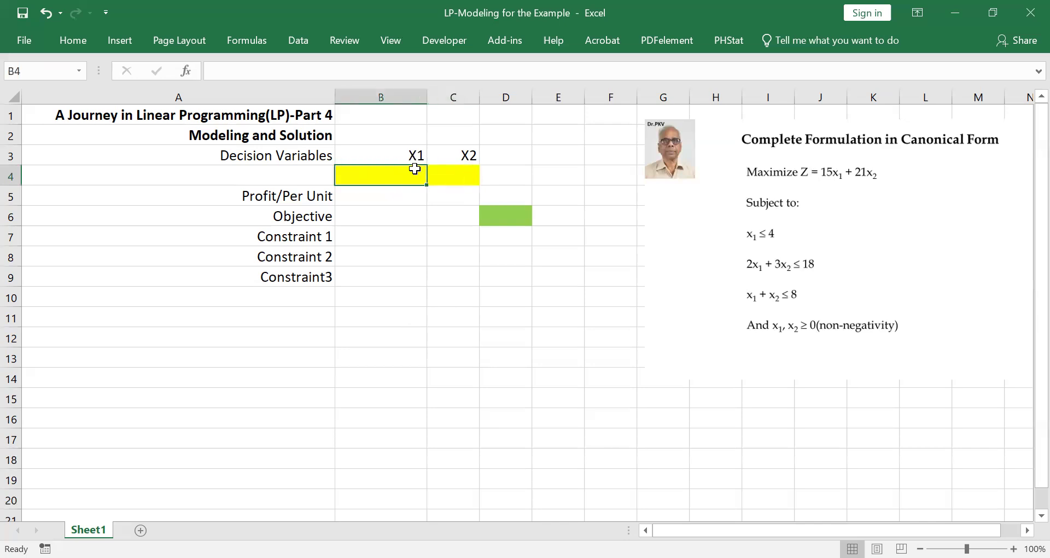
text(1)
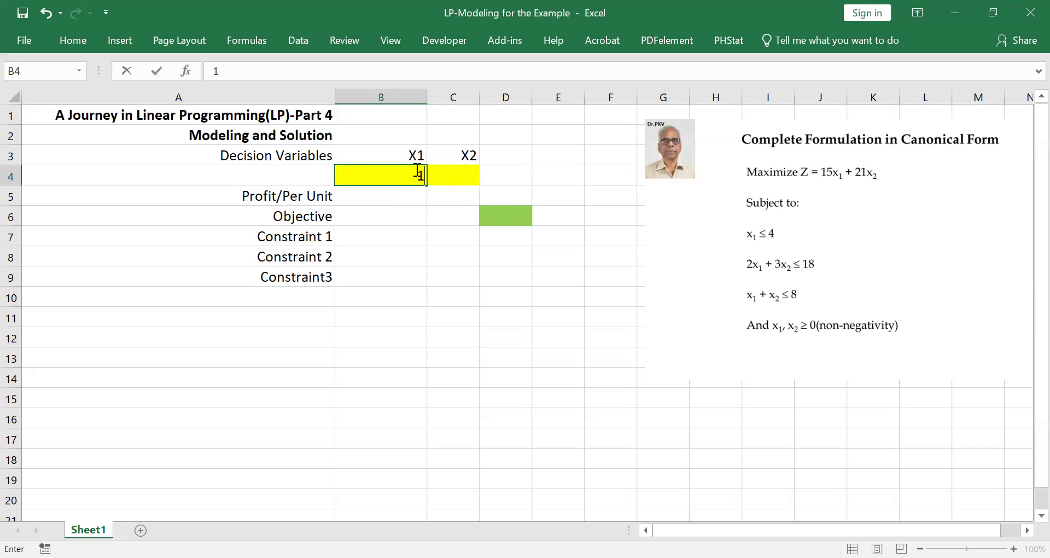
click(467, 175)
text(1)
click(477, 343)
click(414, 174)
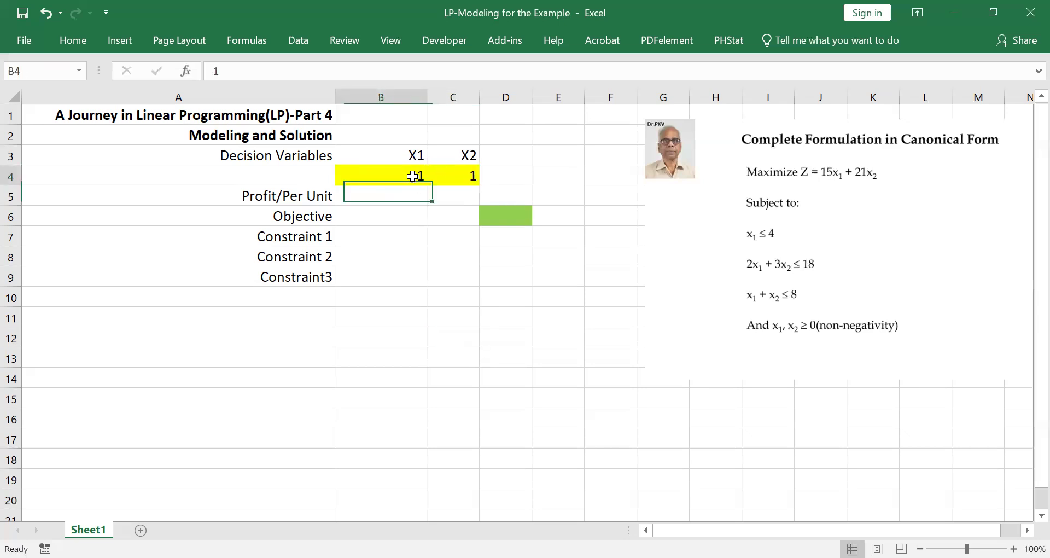
click(470, 175)
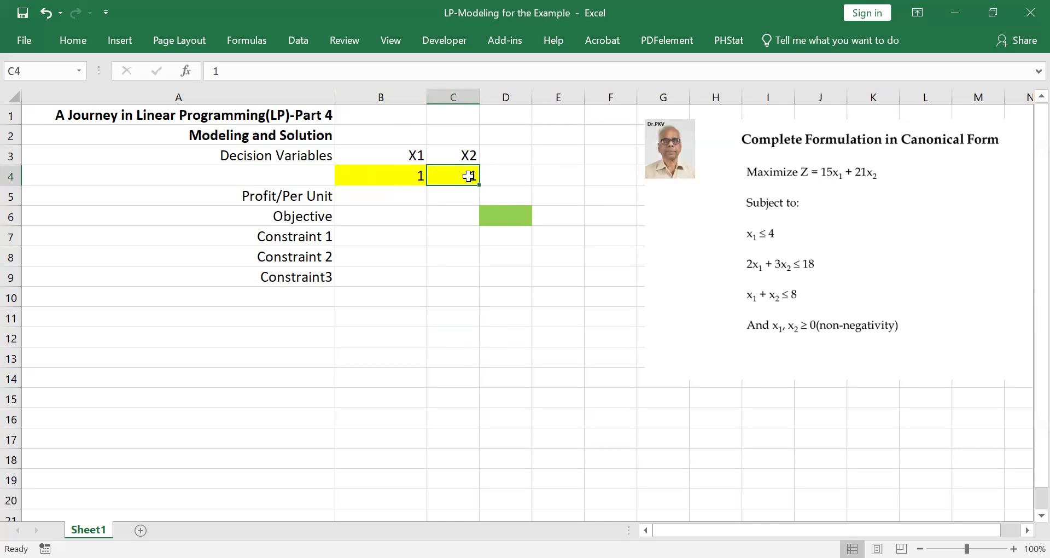
click(417, 175)
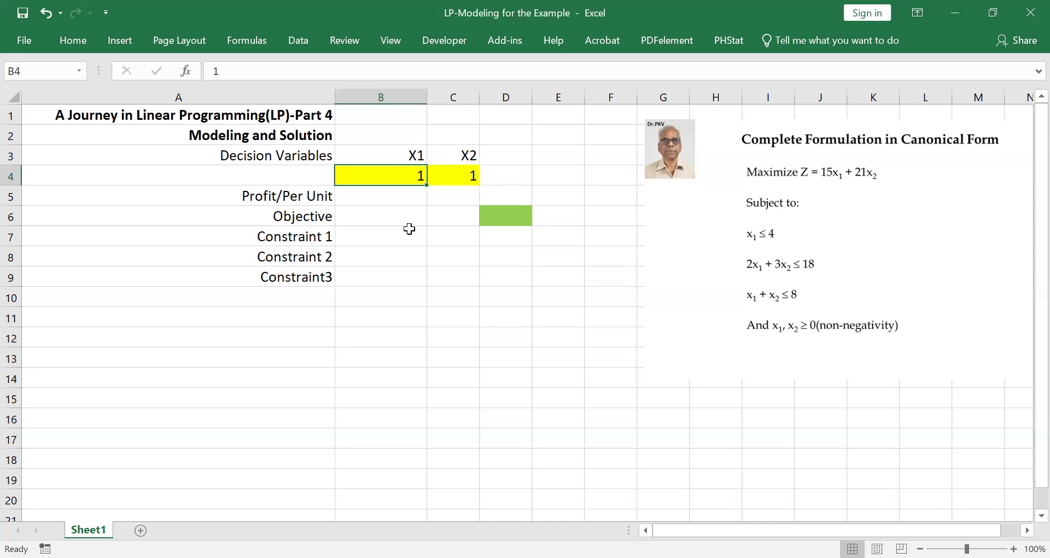
Enter the profit per unit as 15 for X1 in B5 and 21 for X2 in C5
click(308, 199)
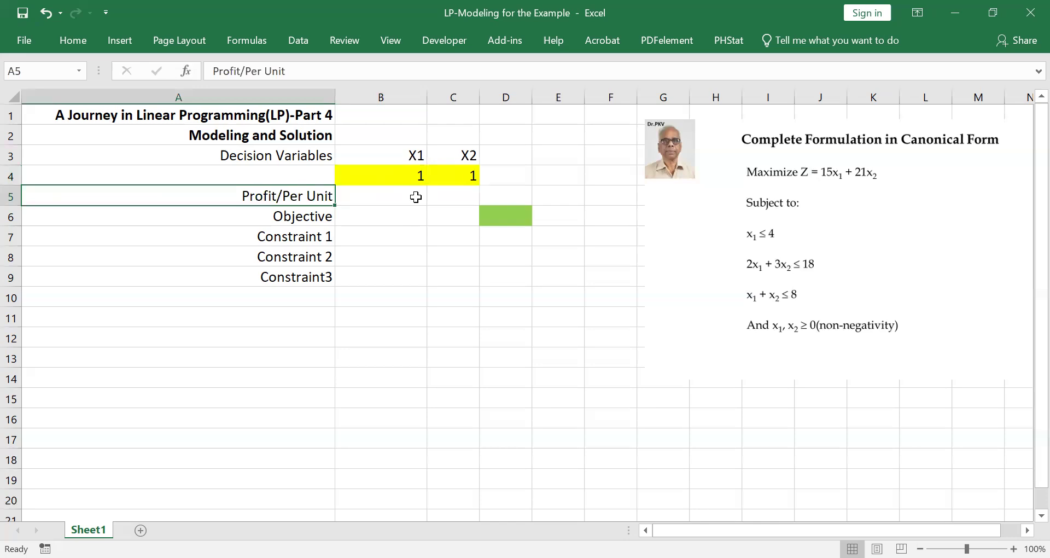
click(415, 197)
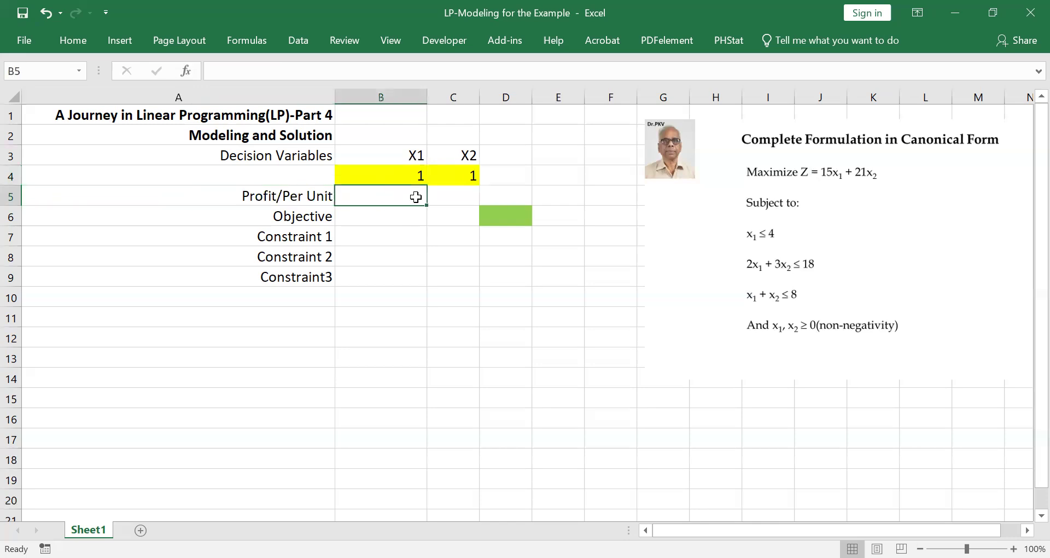
text(15)
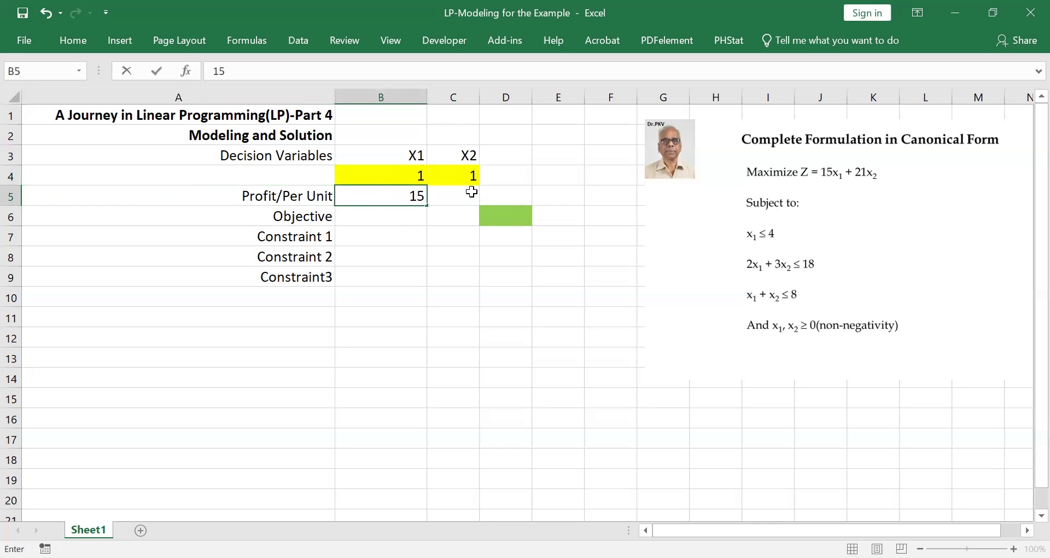
click(458, 195)
text(21)
click(506, 303)
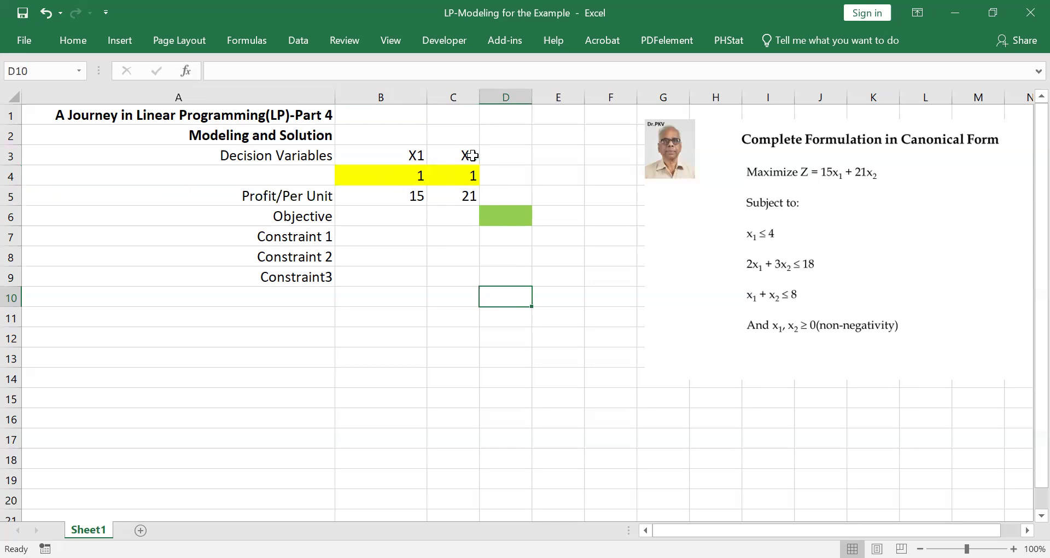
Enter the objective formula =B5*B4+C5*C4 in the green cell D6 and check its cell references
click(293, 217)
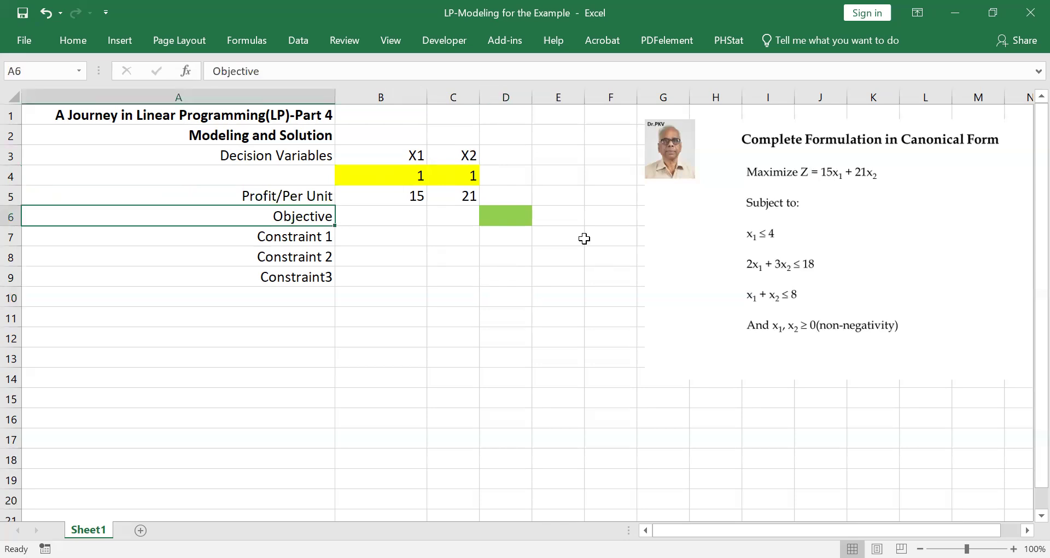
click(502, 214)
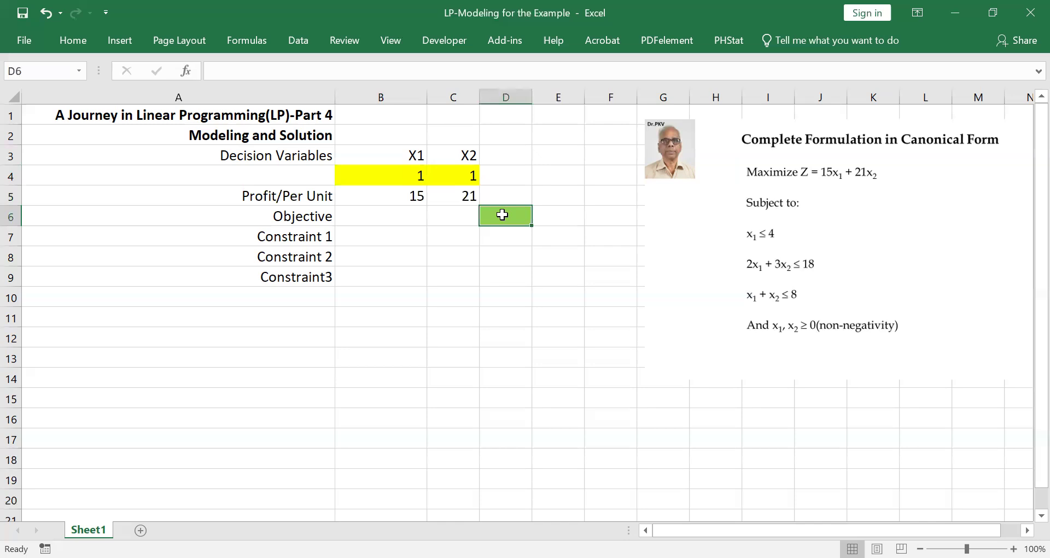
text(=)
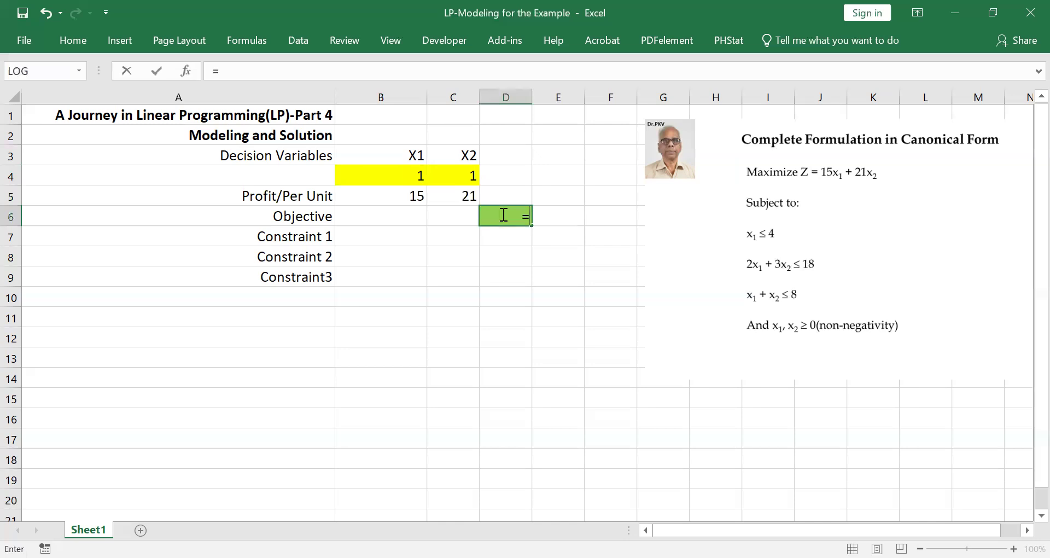
click(414, 195)
text(*)
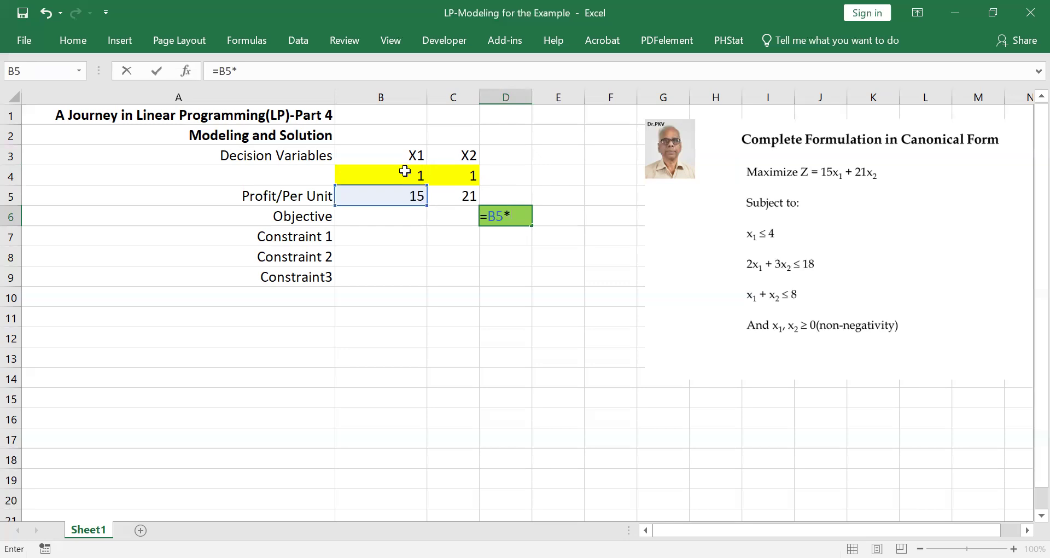
click(403, 171)
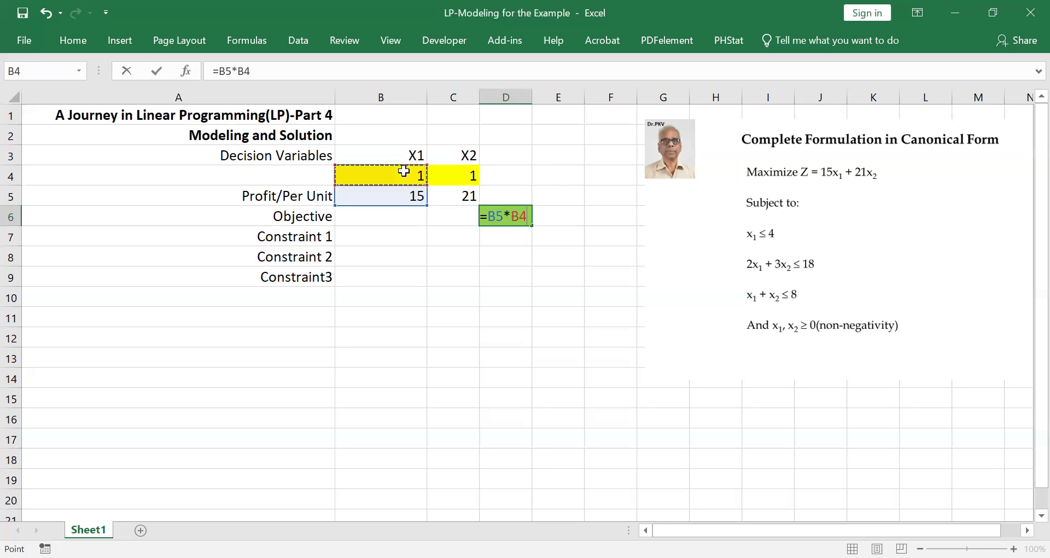
text(+)
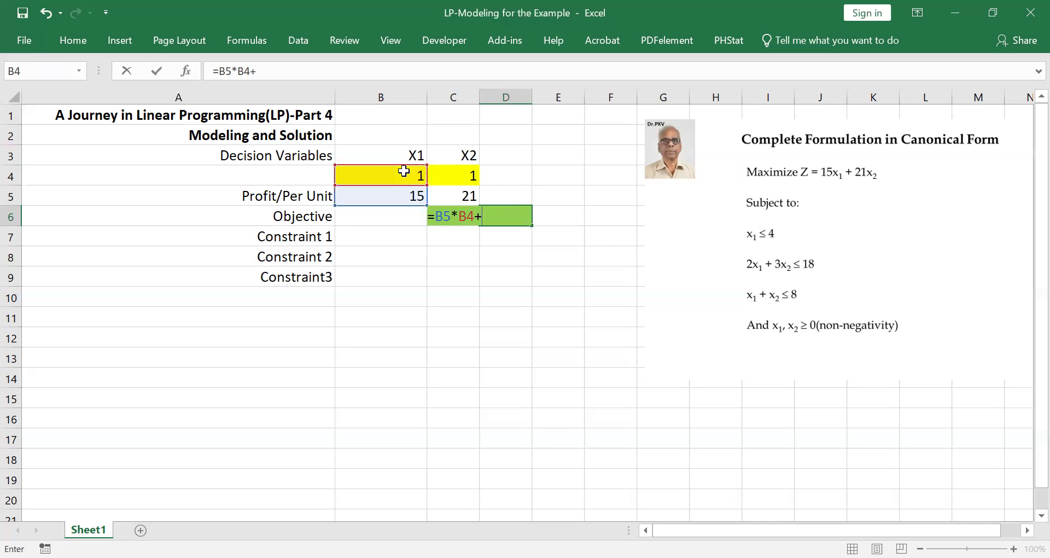
click(466, 194)
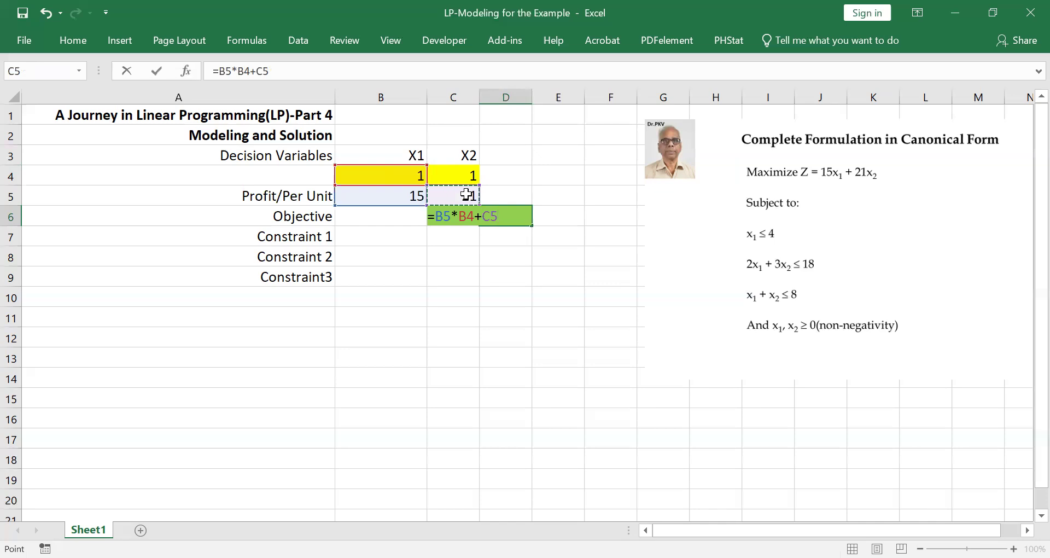
text(*)
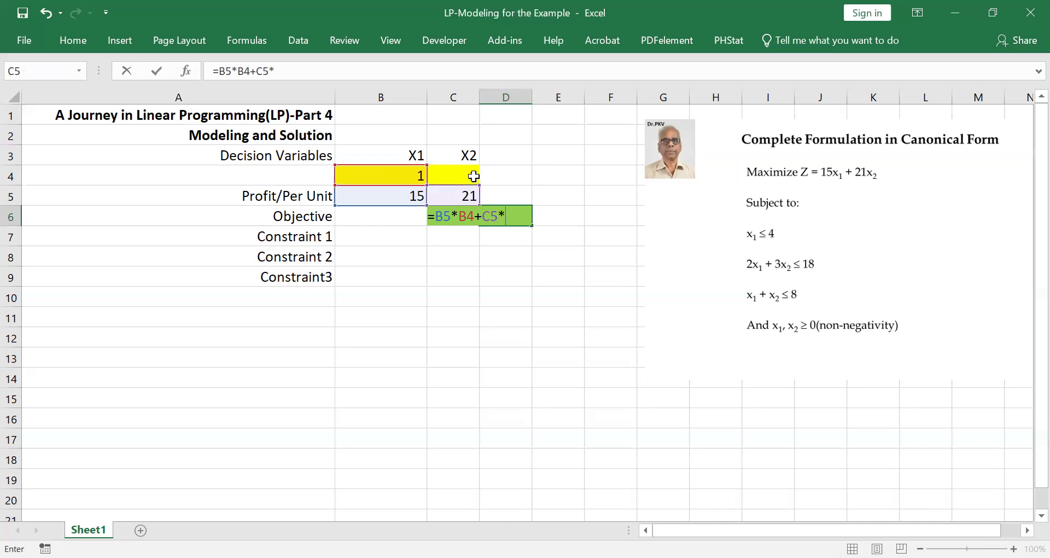
click(471, 174)
key(Return)
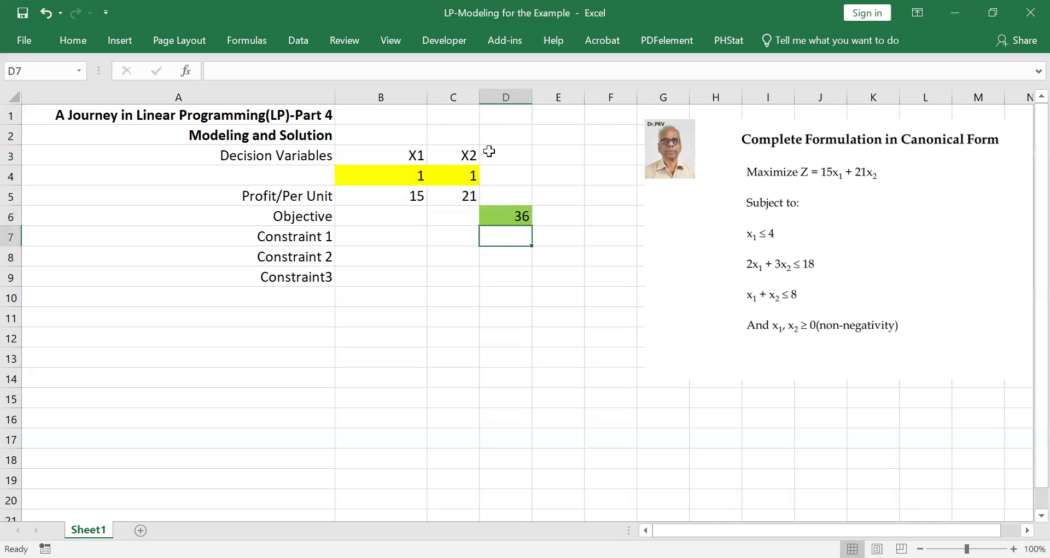
click(522, 219)
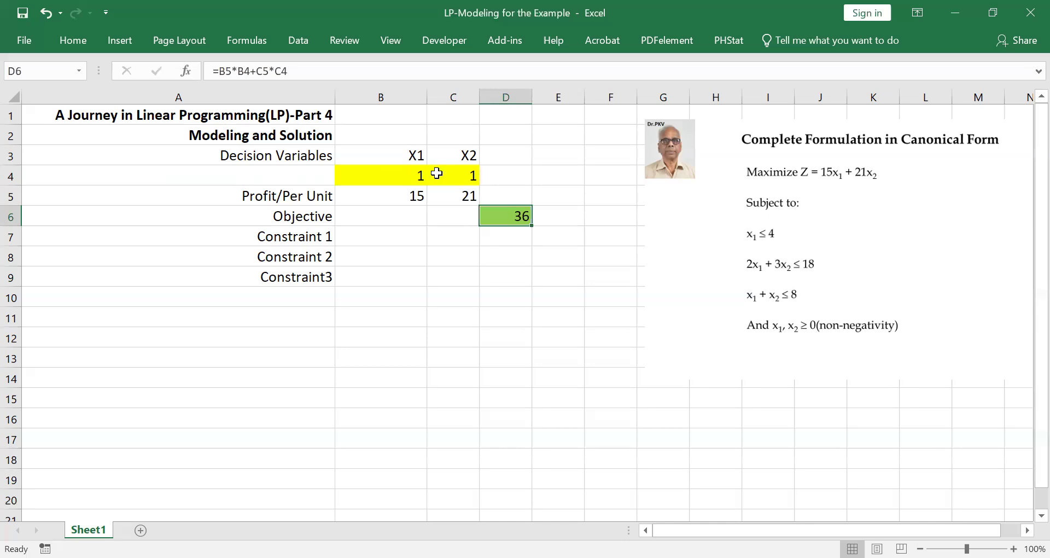
double_click(518, 216)
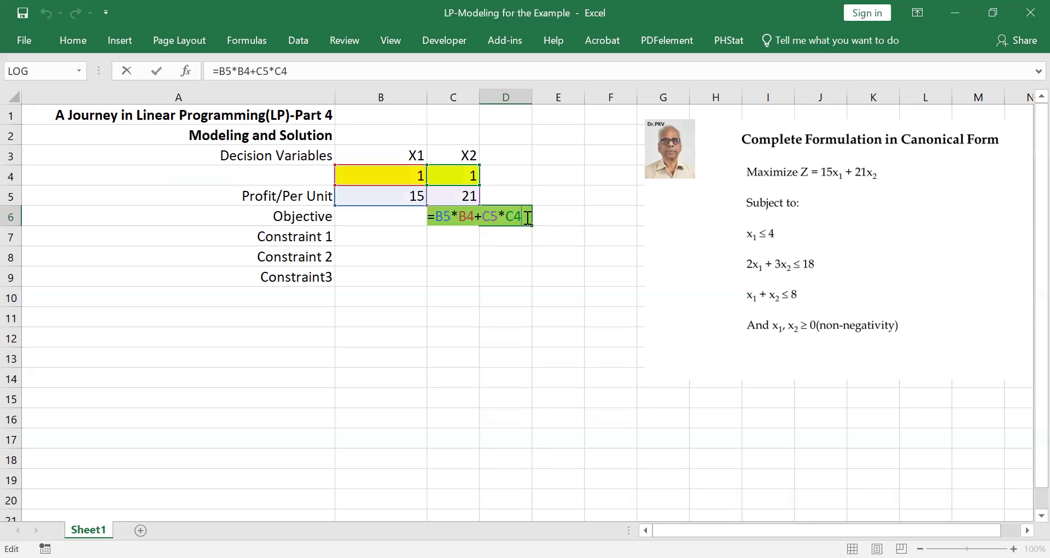
click(556, 342)
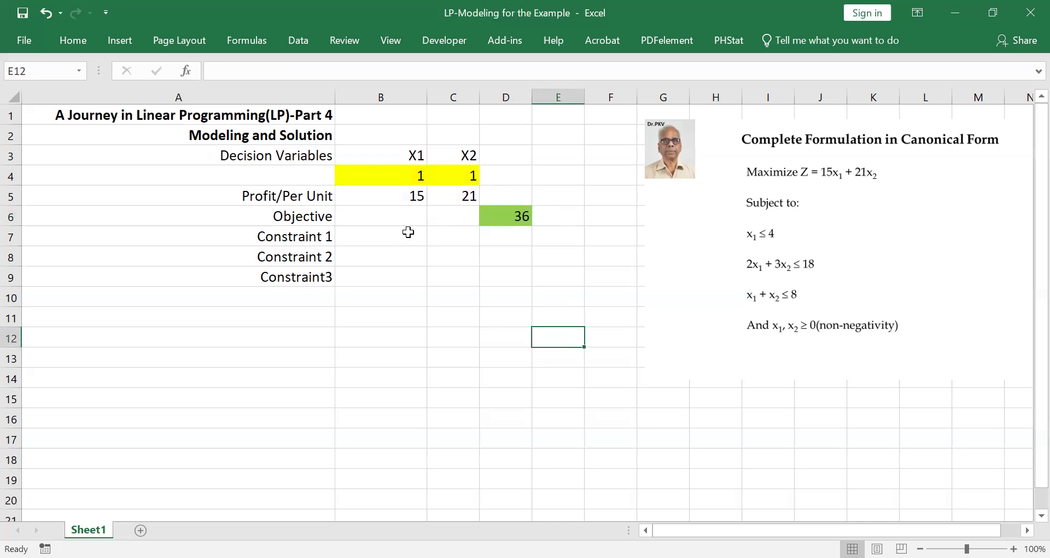
Enter 2 and 3 as the Constraint 1 coefficients in B7 and C7
click(408, 232)
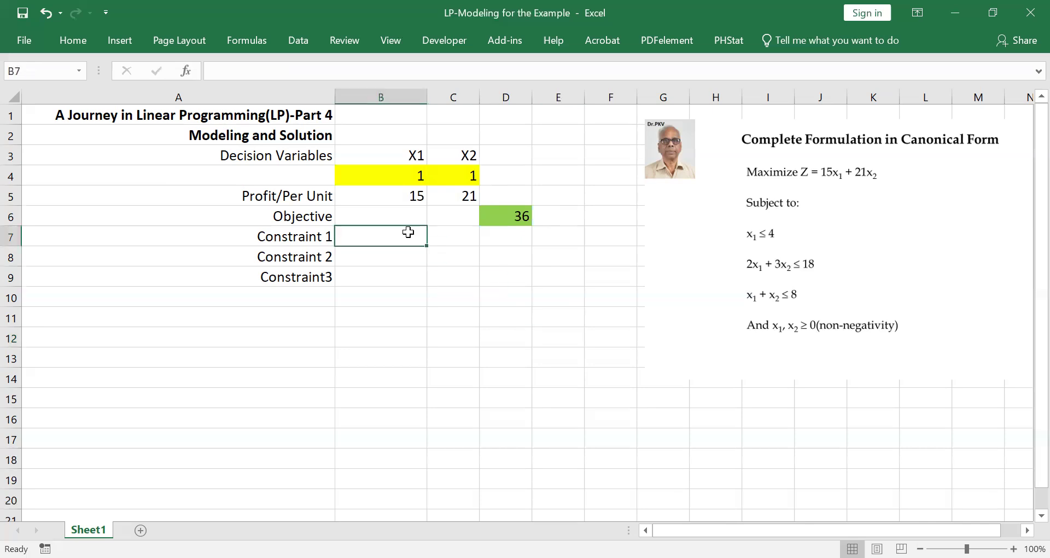
text(2)
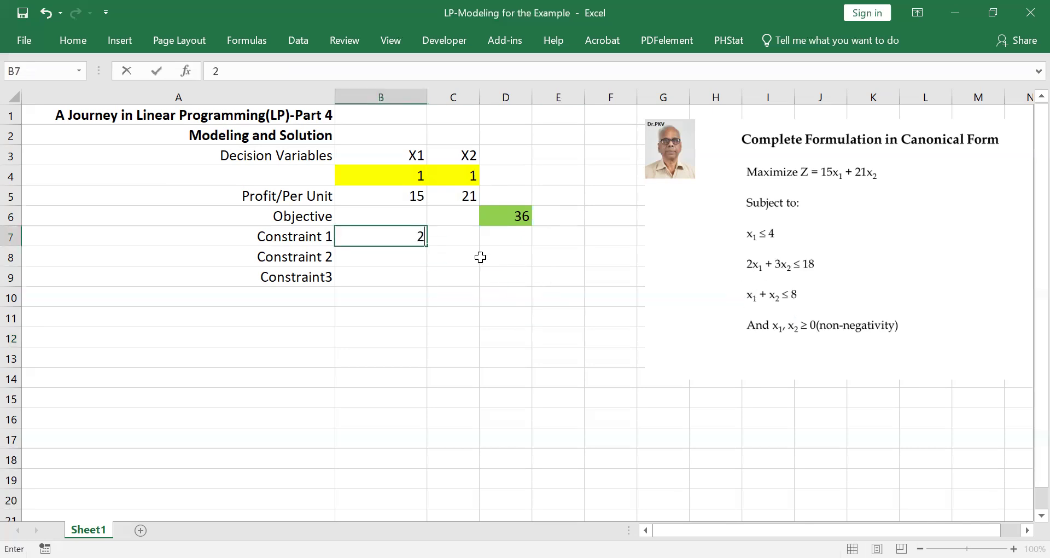
key(Tab)
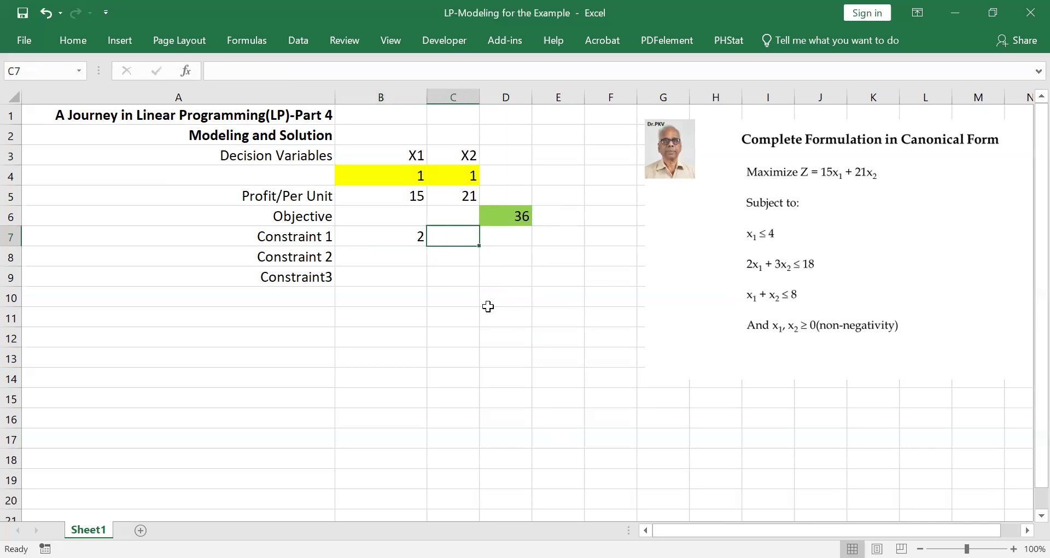
text(3)
click(506, 304)
click(520, 239)
click(419, 238)
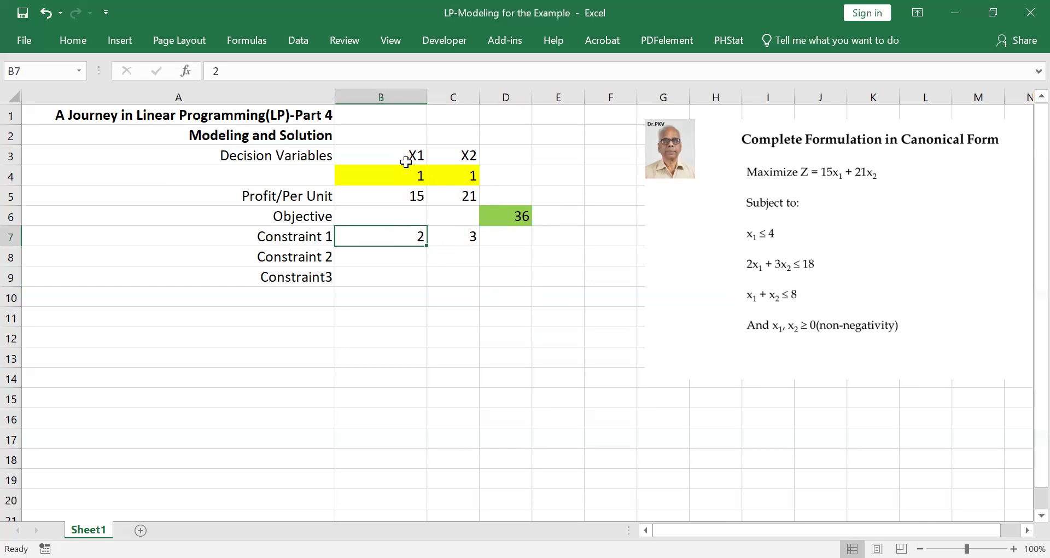
click(519, 238)
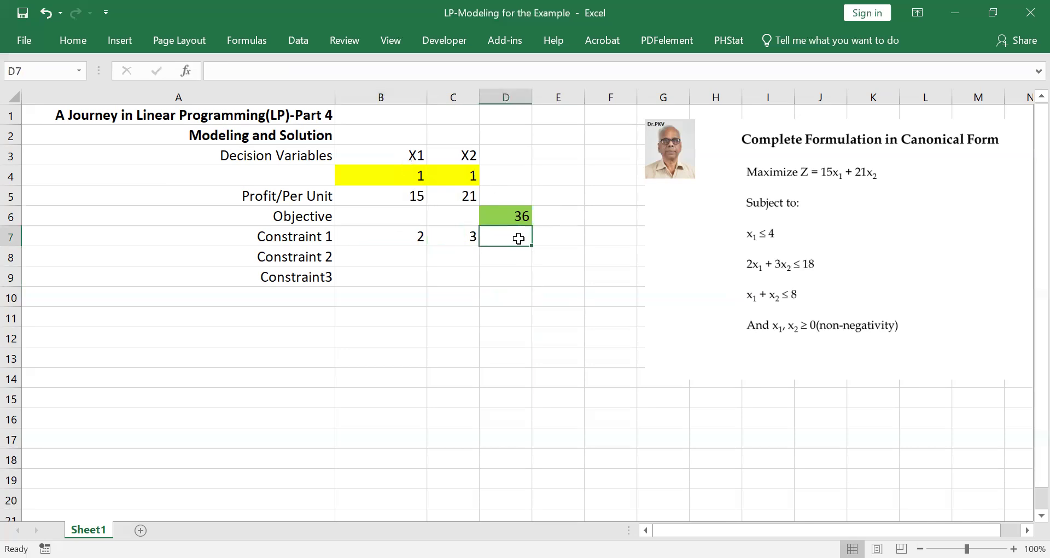
Set the Constraint 1 coefficient of X1 in B7 to 1 and clear the X2 coefficient in C7
drag(410, 237, 445, 237)
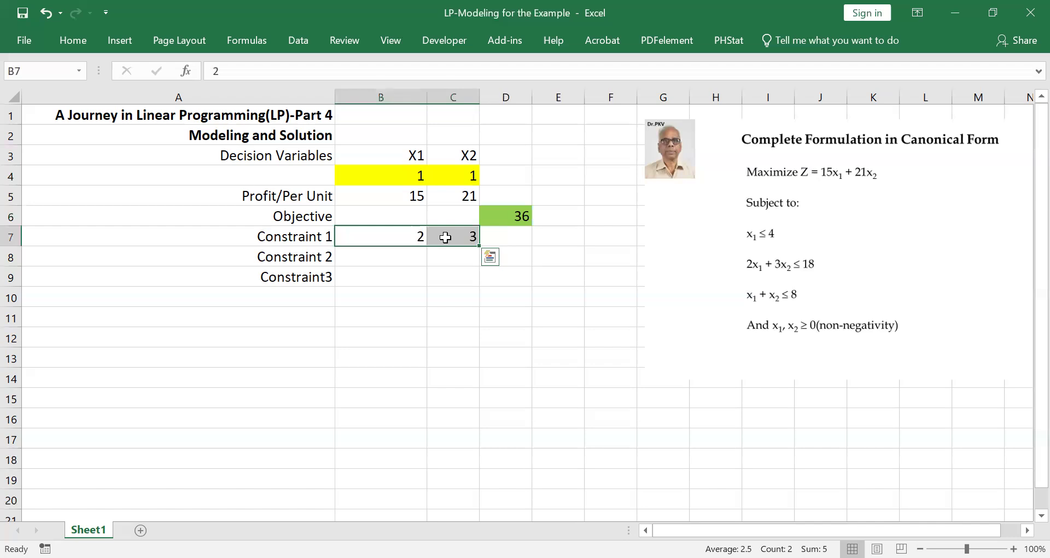
text(1)
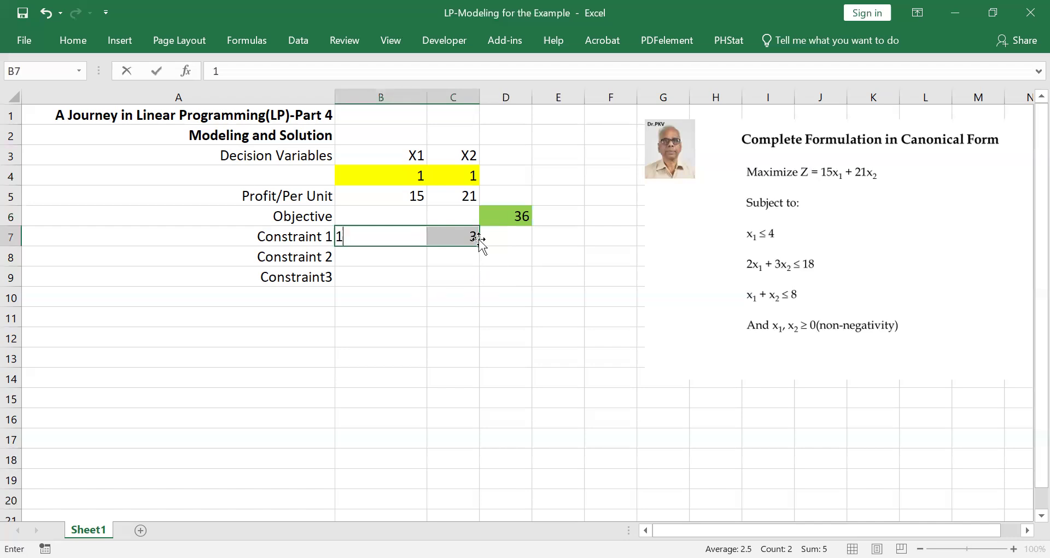
key(Return)
click(482, 314)
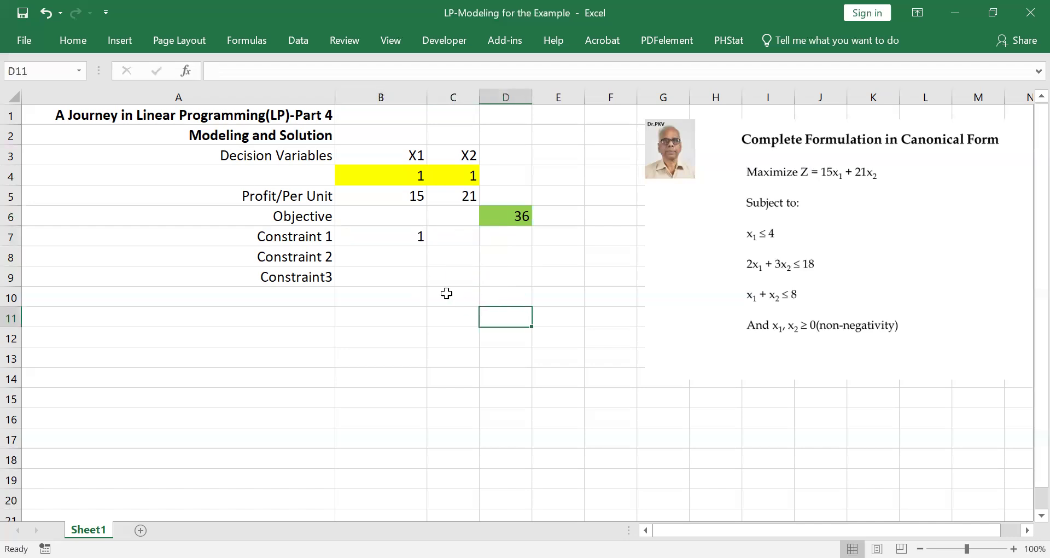
click(406, 240)
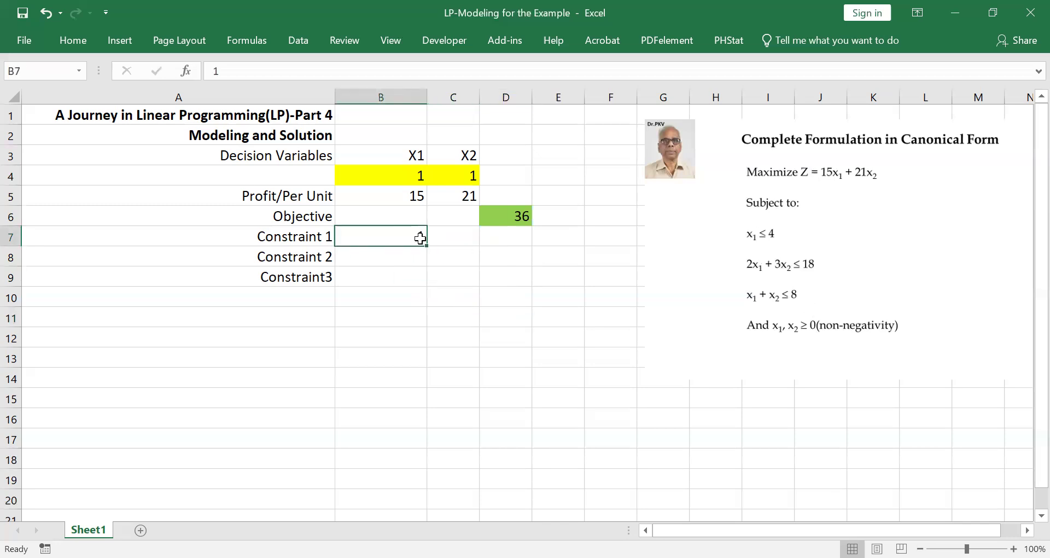
Enter the Constraint 1 formula =B7*B4 in D7 and check its cell references
click(512, 241)
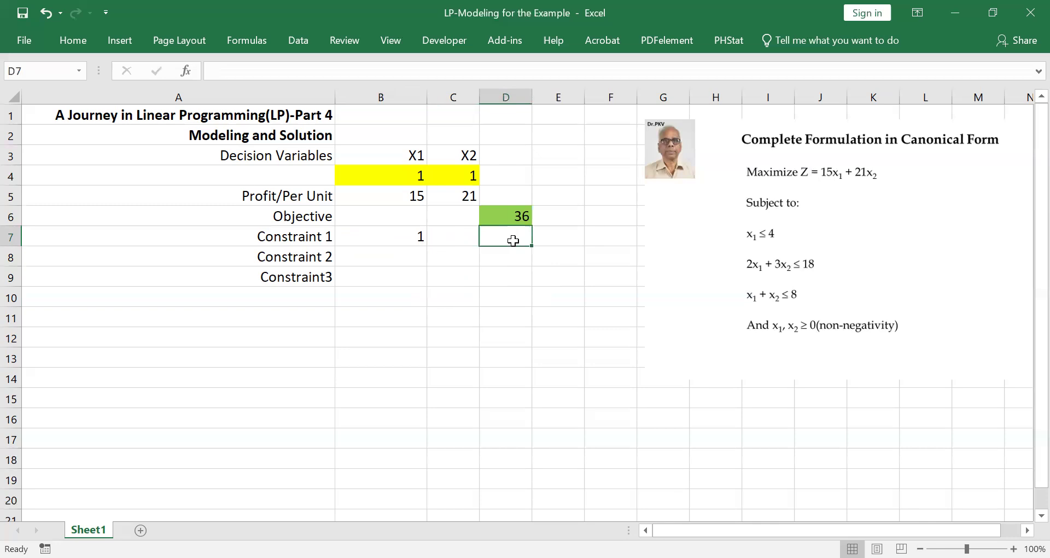
text(=)
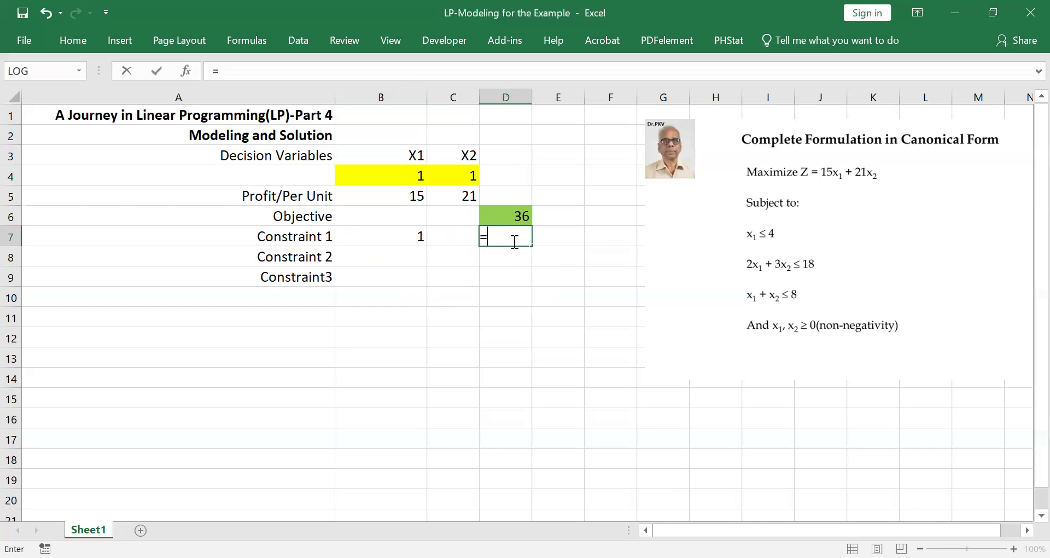
click(419, 235)
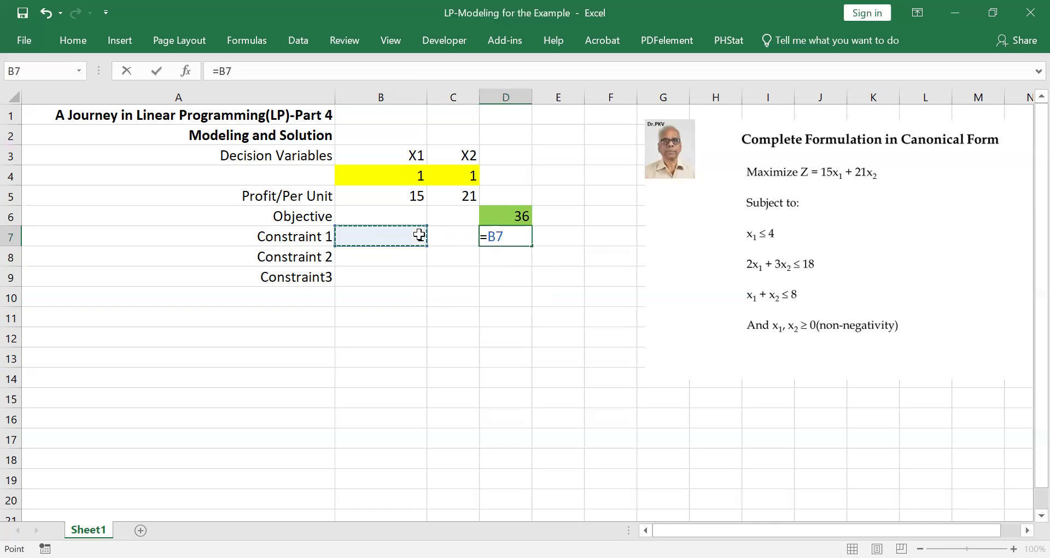
text(*)
click(414, 174)
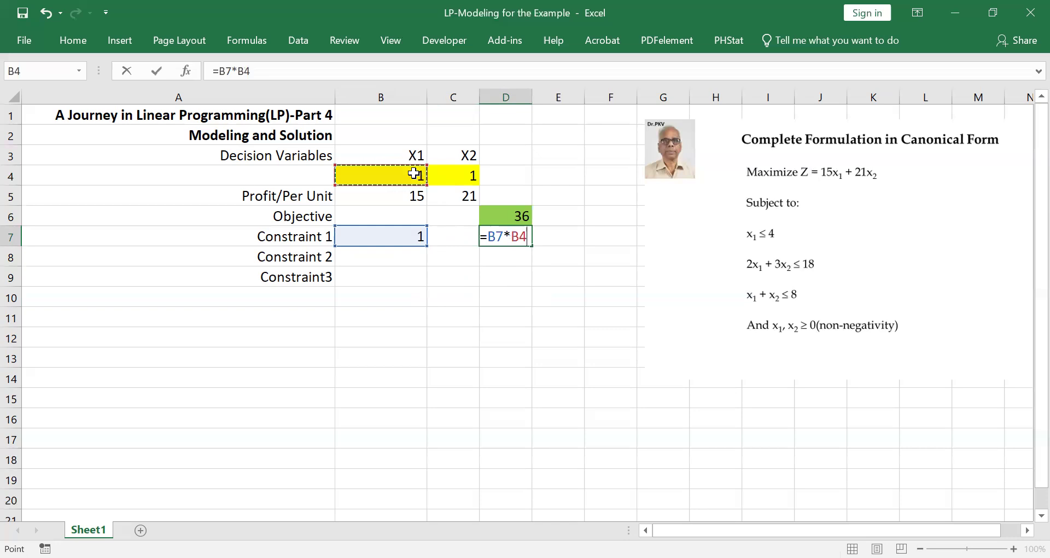
key(Return)
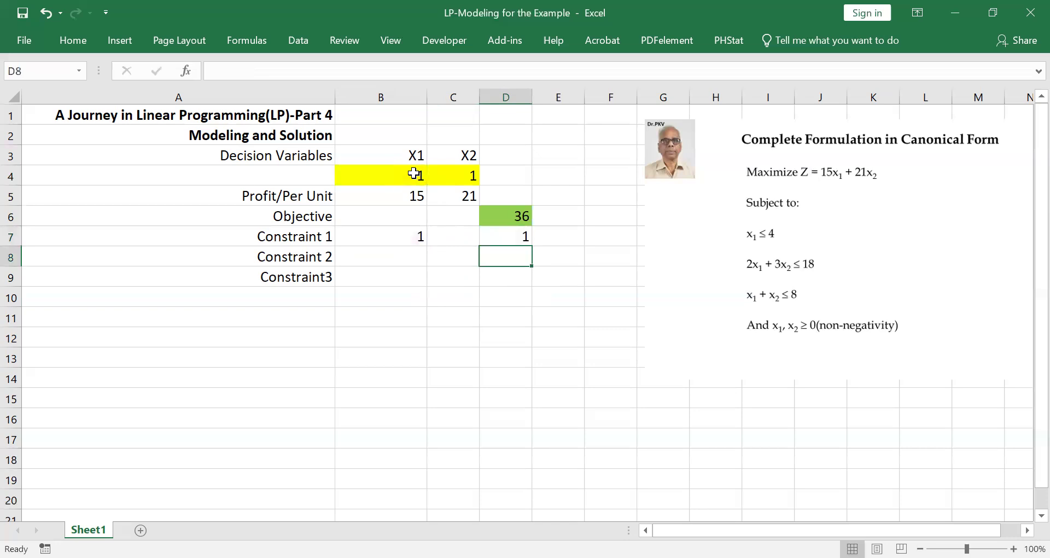
click(519, 235)
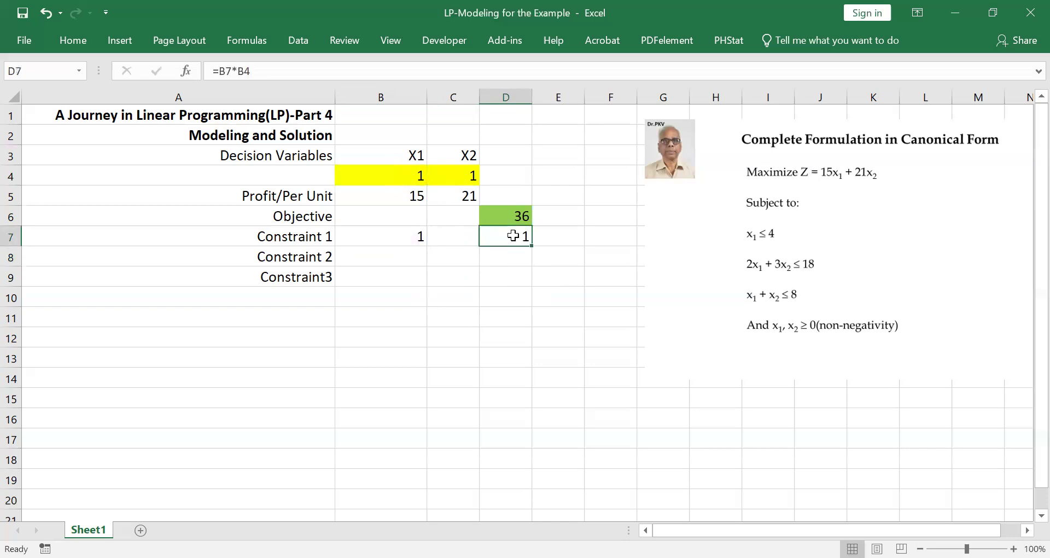
click(543, 291)
click(519, 236)
double_click(519, 236)
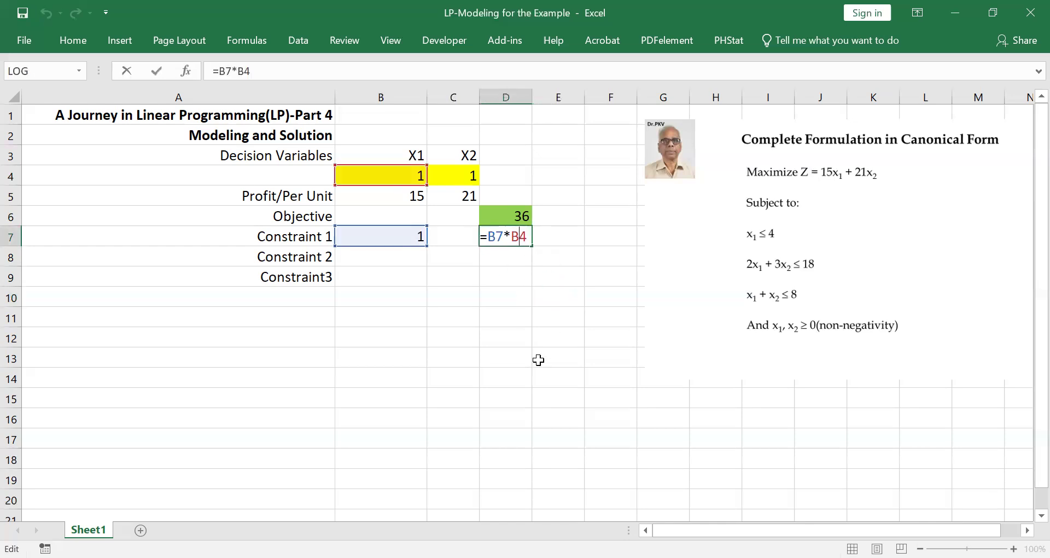
key(Escape)
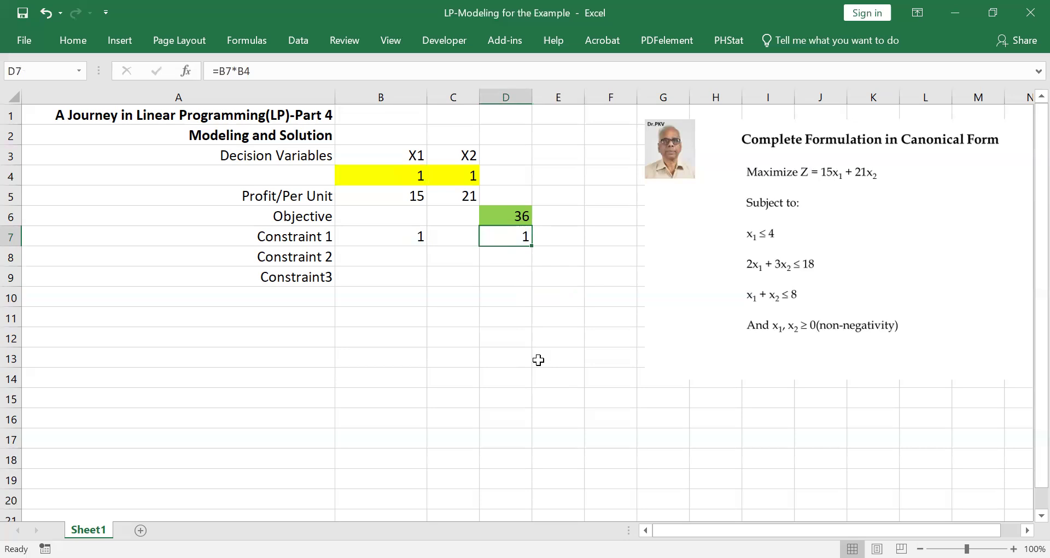
Enter 2 and 3 as the Constraint 2 coefficients in B8 and C8
click(413, 255)
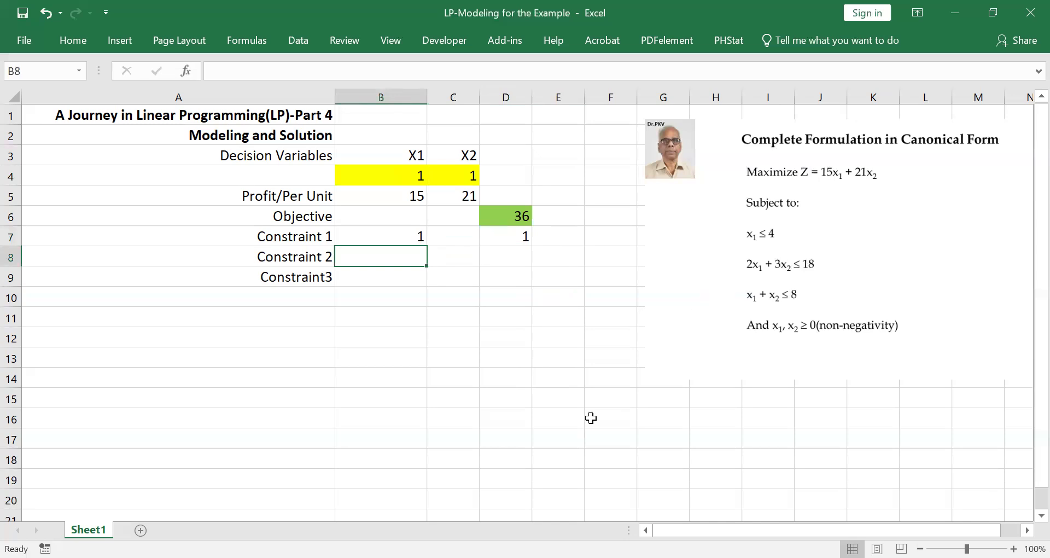
text(2)
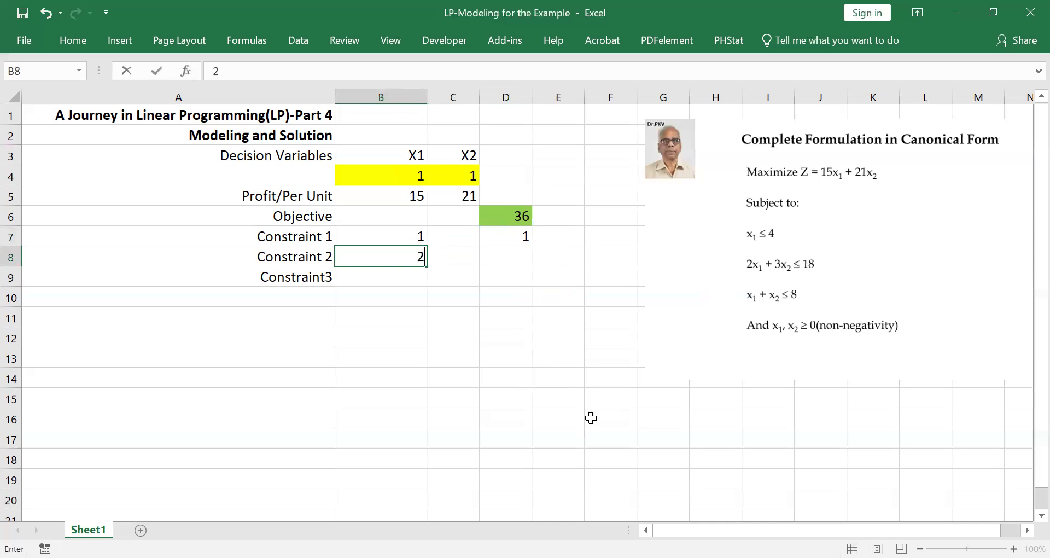
click(467, 254)
text(3)
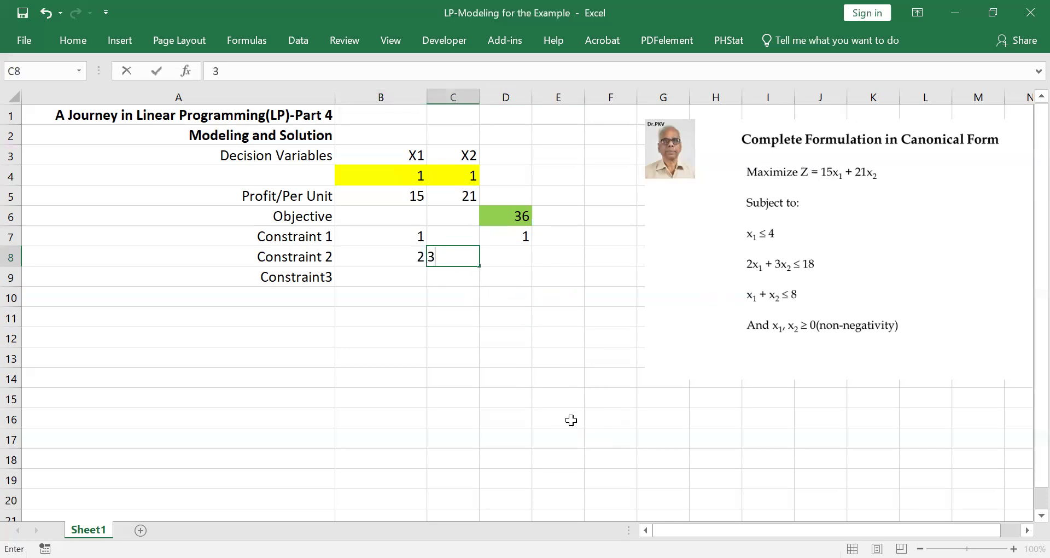
click(570, 419)
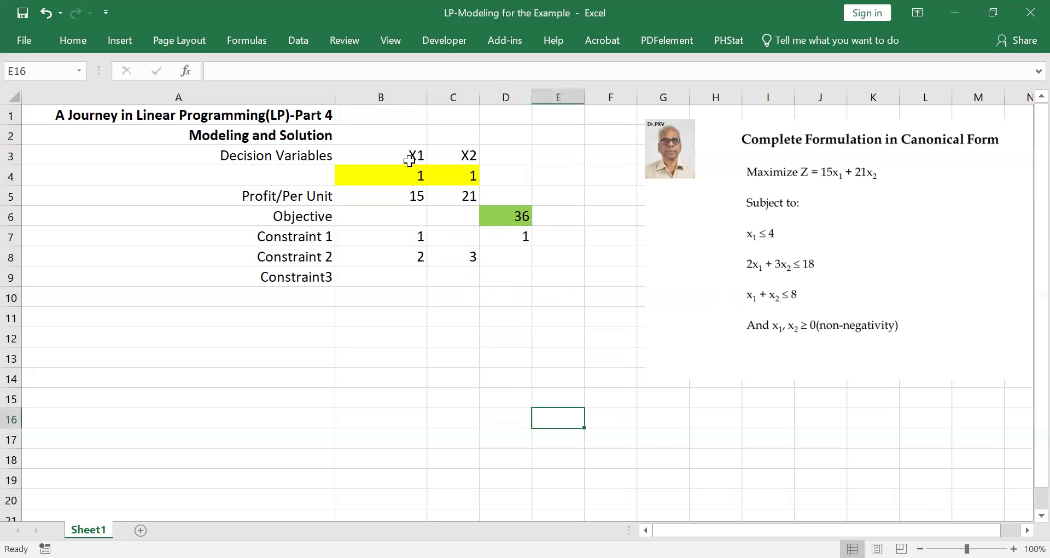
Enter the Constraint 2 formula =B8*B4+C8*C4 in D8 and check its cell references
click(522, 256)
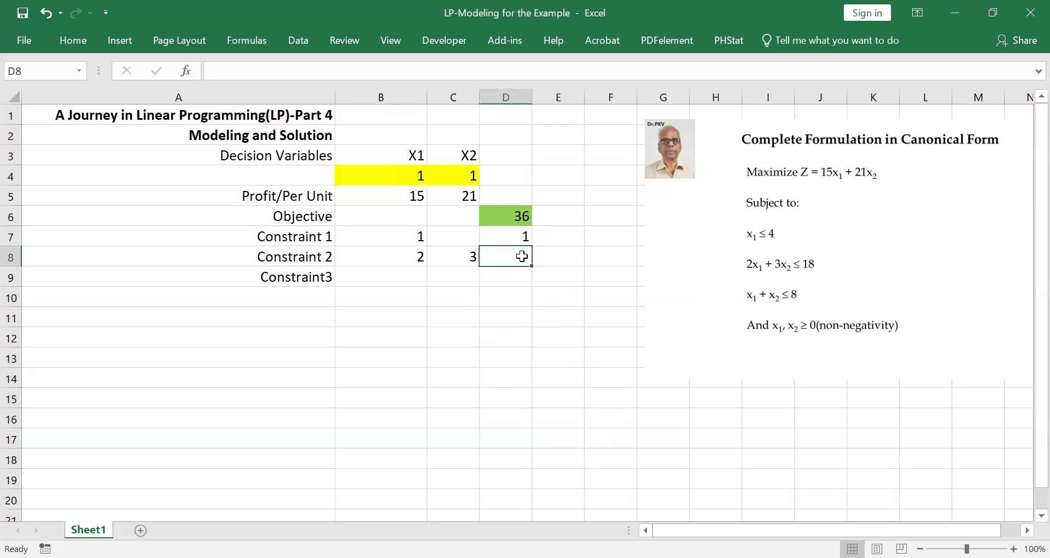
text(=)
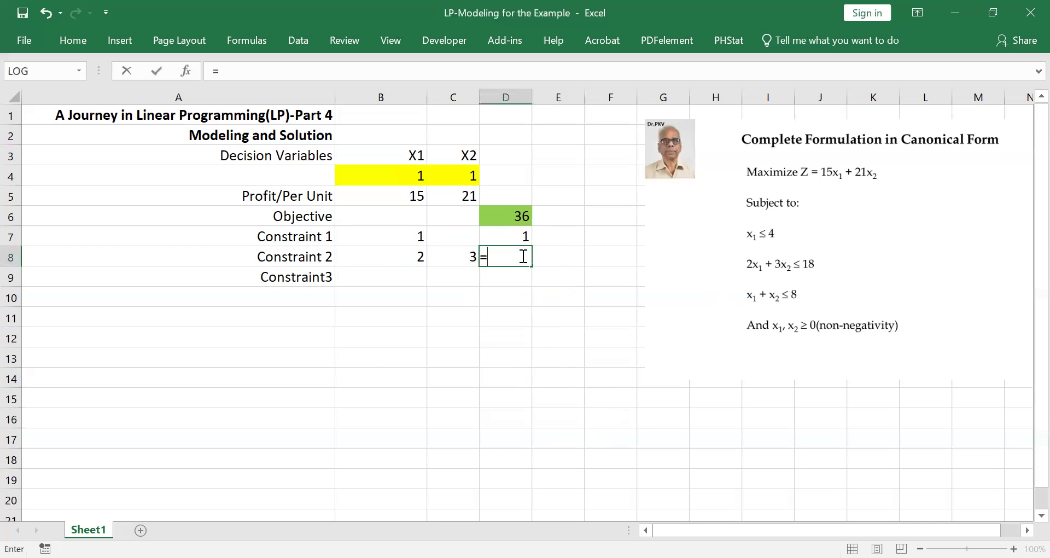
click(415, 256)
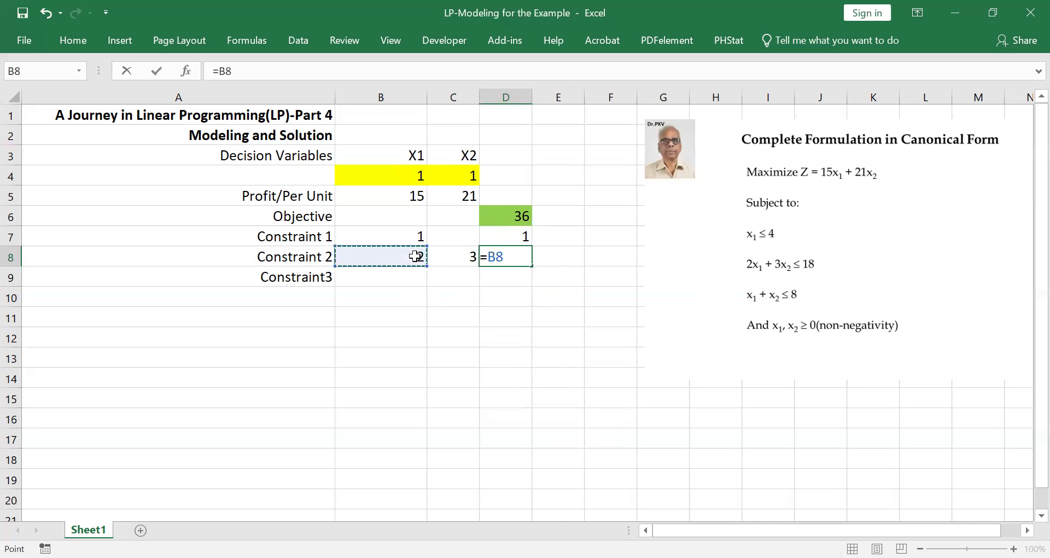
text(*)
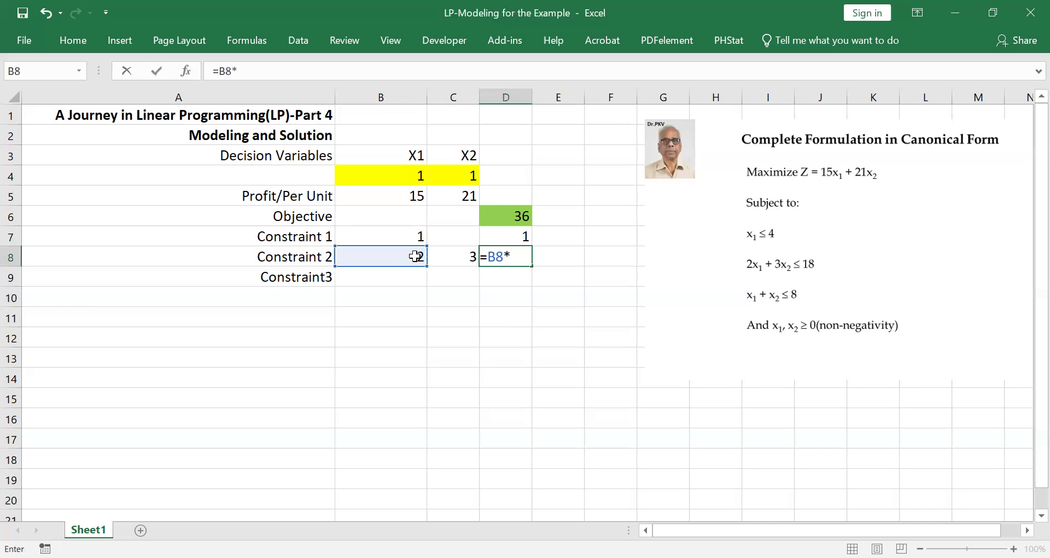
click(418, 178)
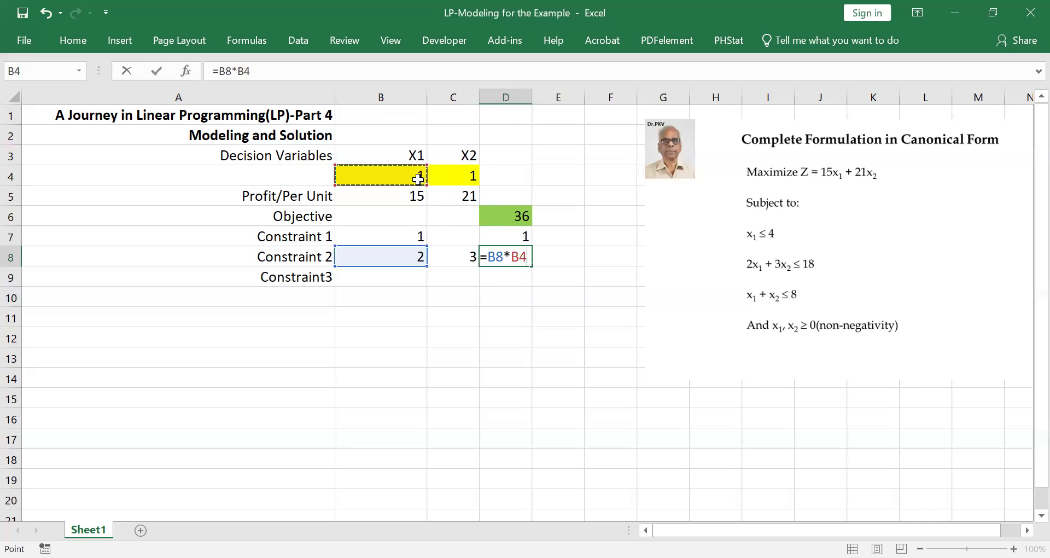
text(+)
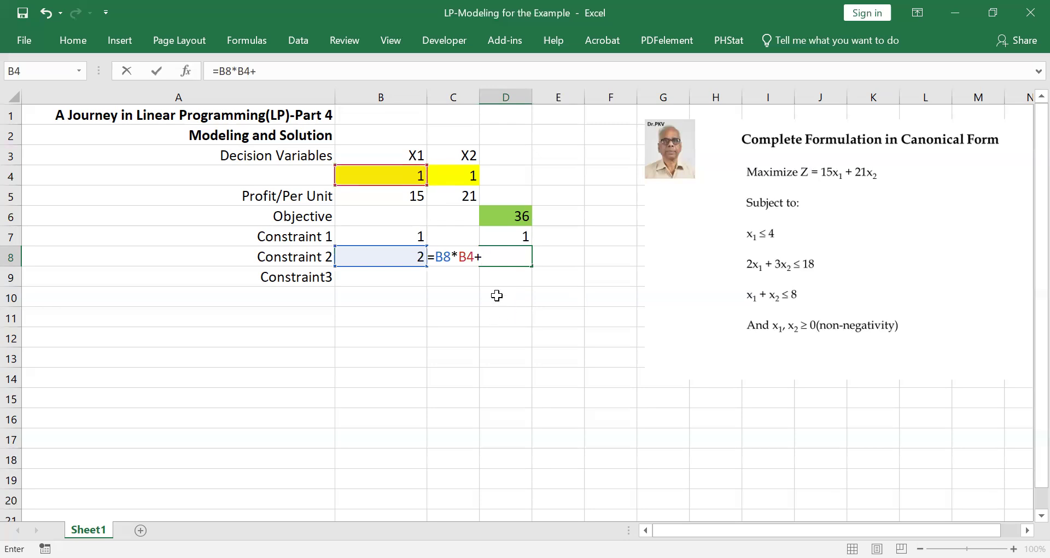
text(c8*)
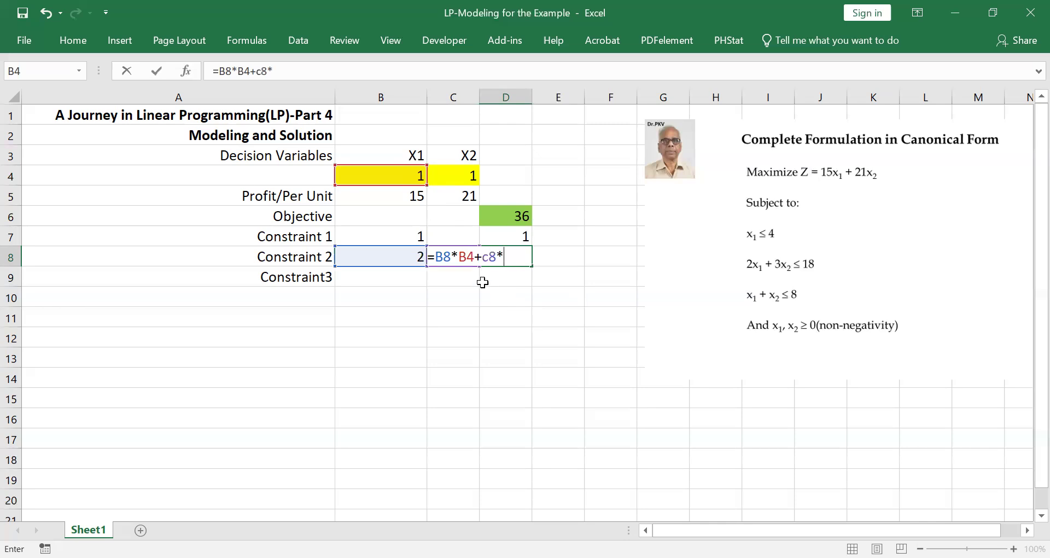
click(471, 175)
key(Return)
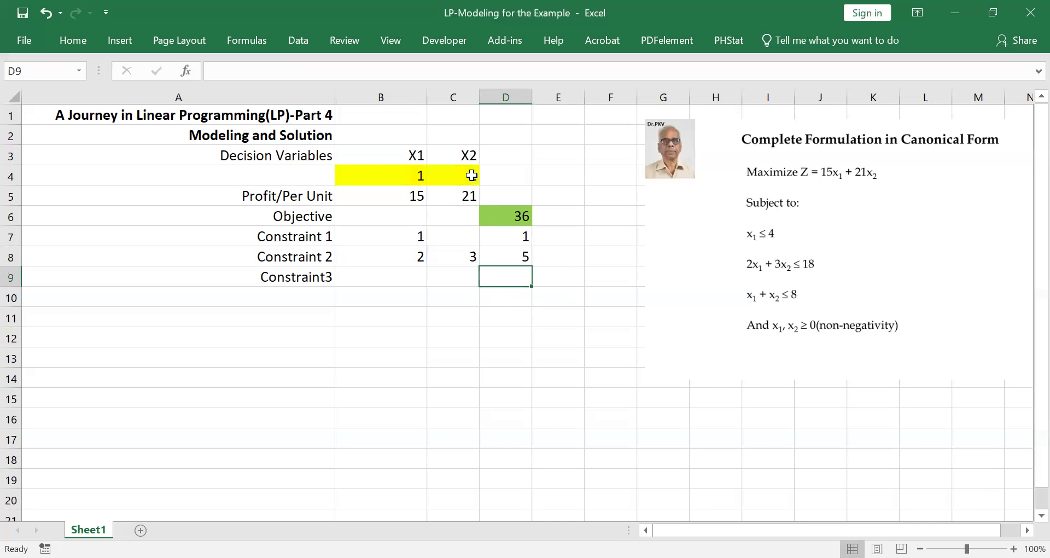
double_click(522, 258)
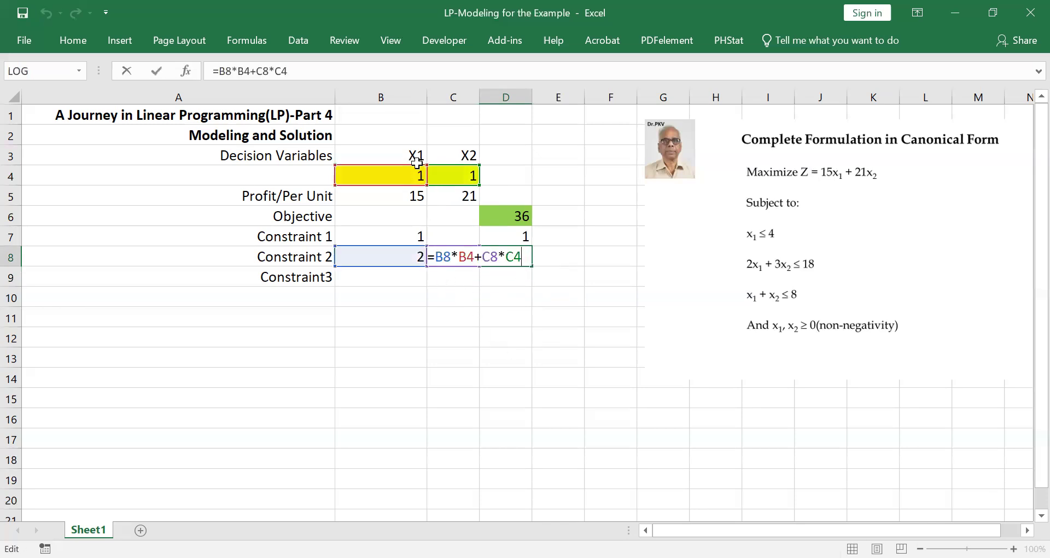
click(573, 339)
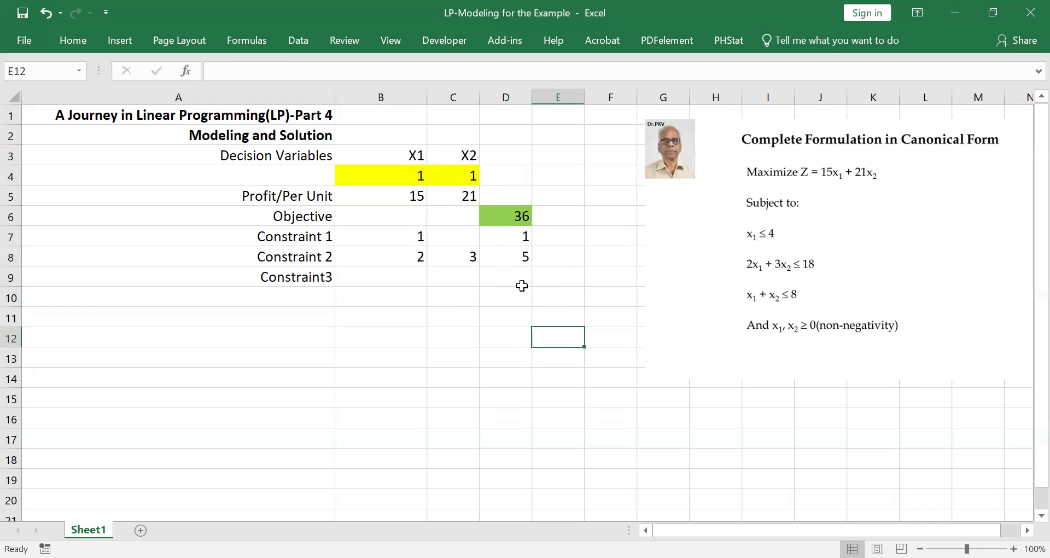
Enter 1 as both Constraint 3 coefficients, in B9 and C9
click(426, 279)
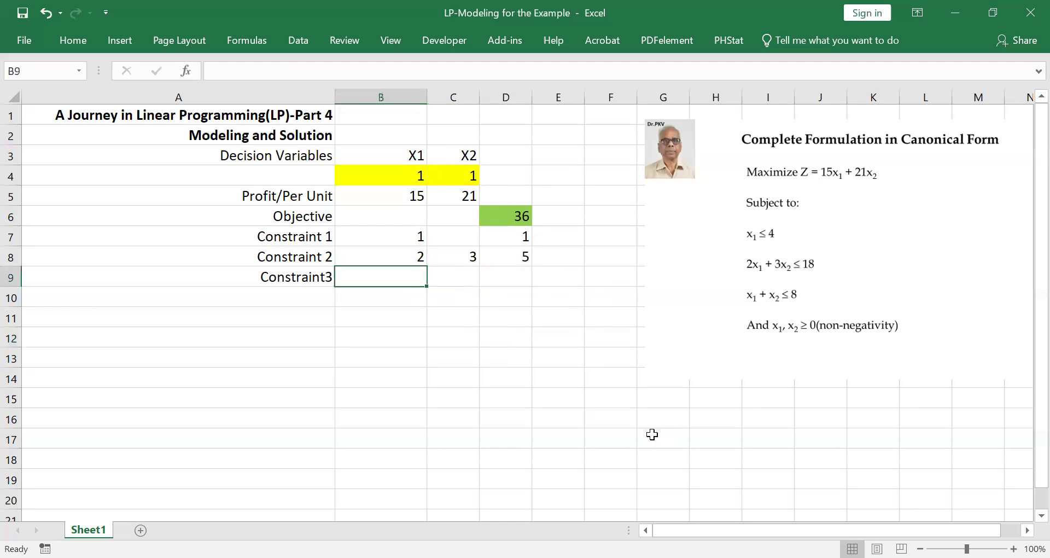
text(1)
key(Tab)
text(1)
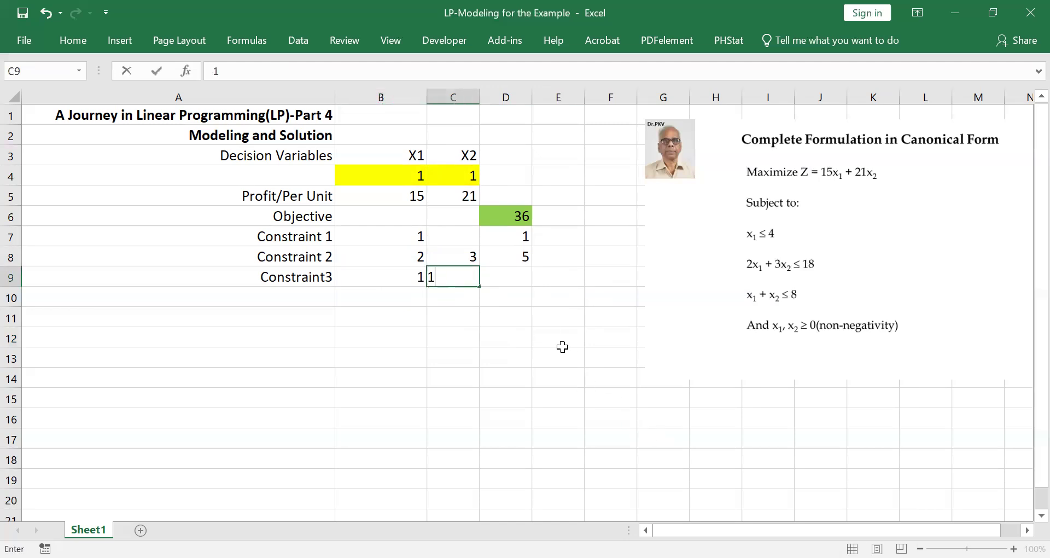
click(562, 346)
Enter the Constraint 3 formula =B9*B4+C9*C4 in D9 and check its cell references
click(526, 282)
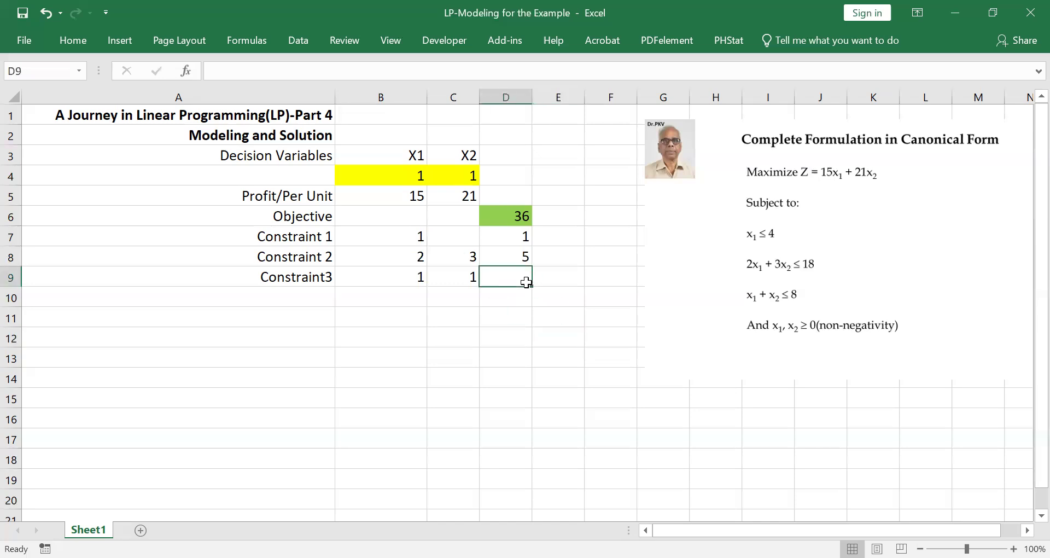
text(=)
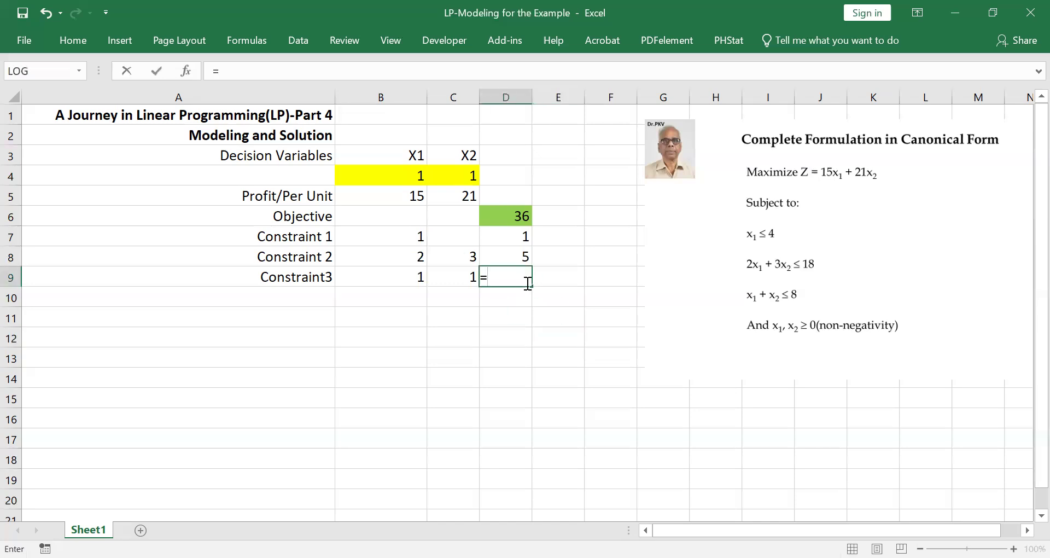
click(418, 277)
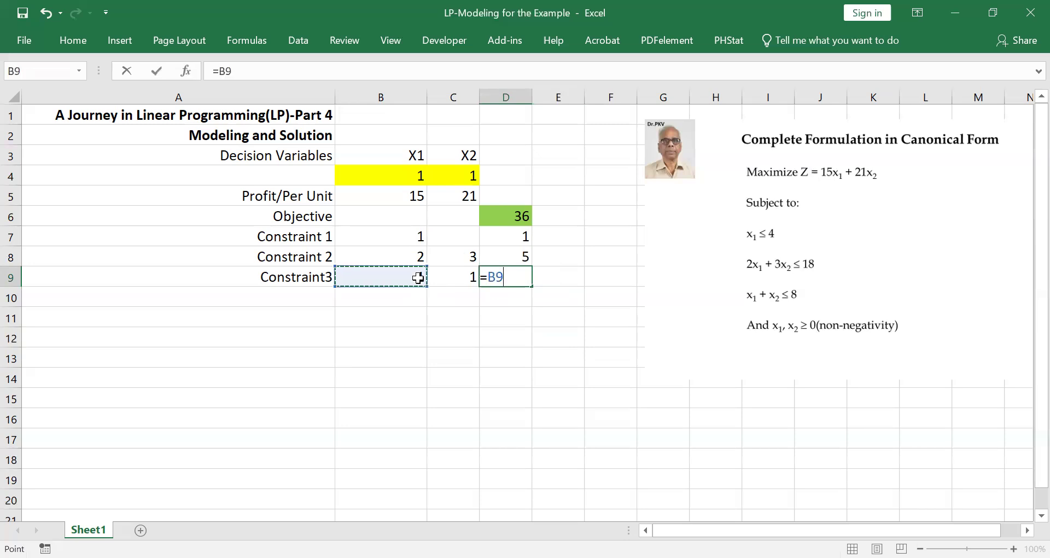
text(*)
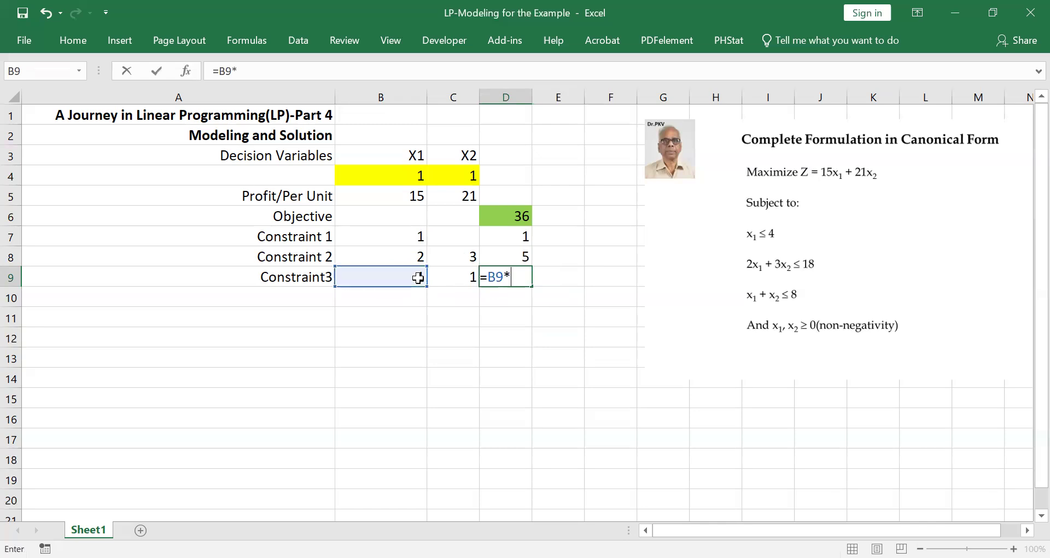
click(412, 175)
text(+)
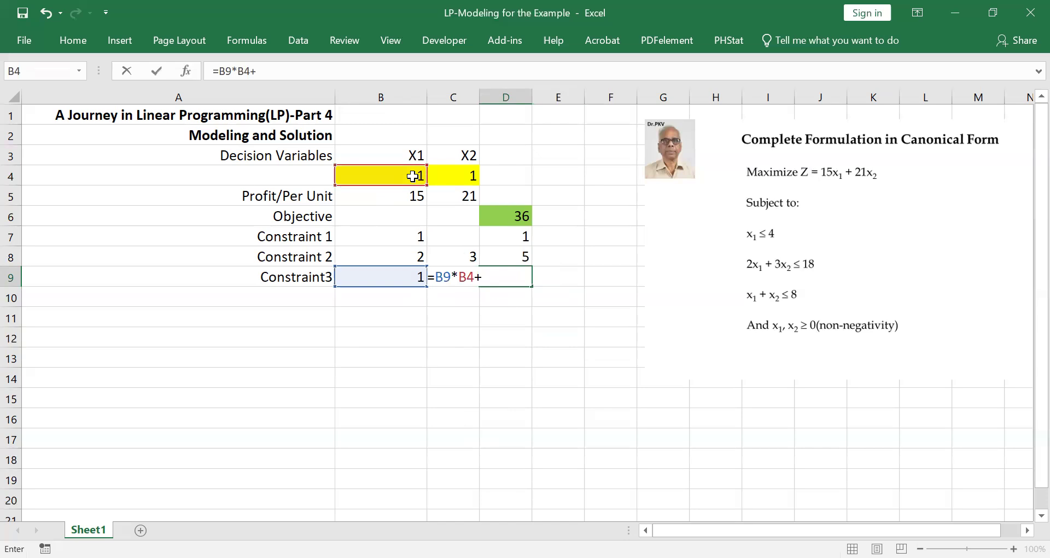
text(c9*)
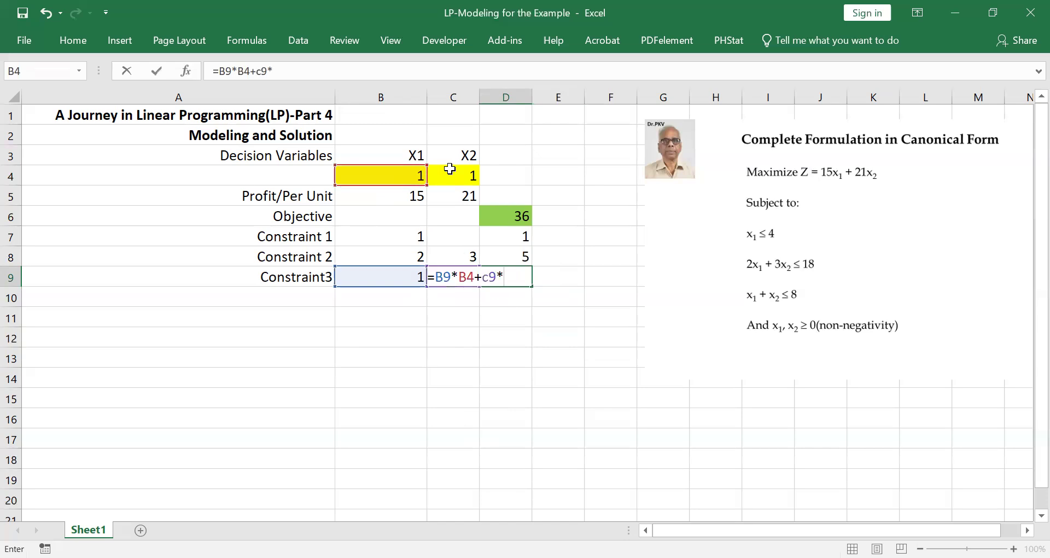
click(465, 173)
key(Return)
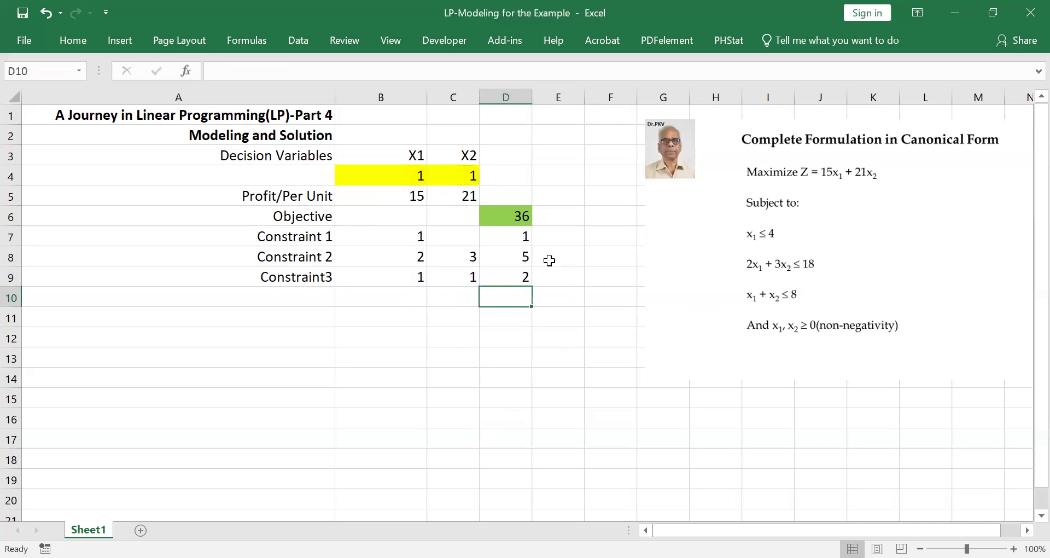
double_click(517, 278)
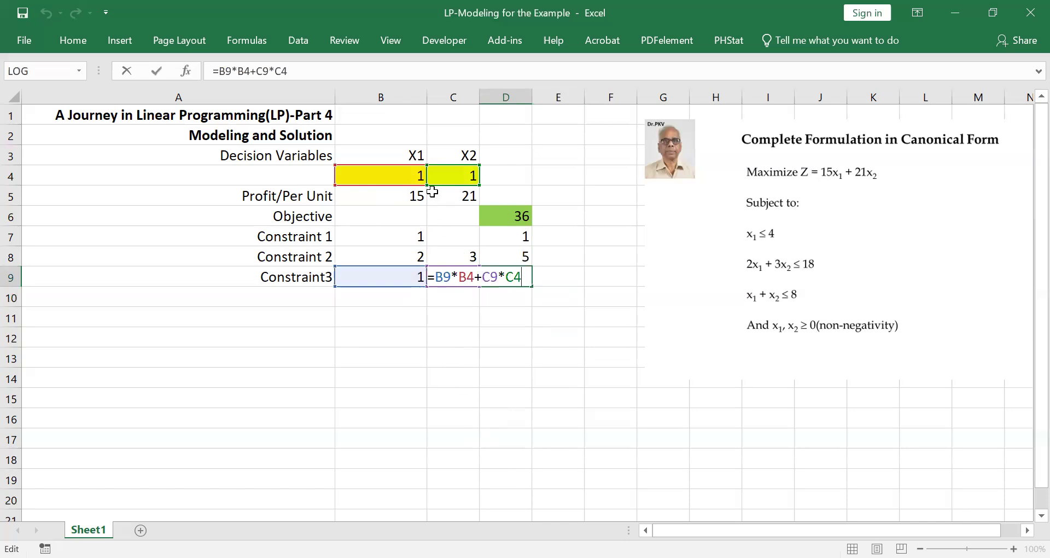
click(552, 393)
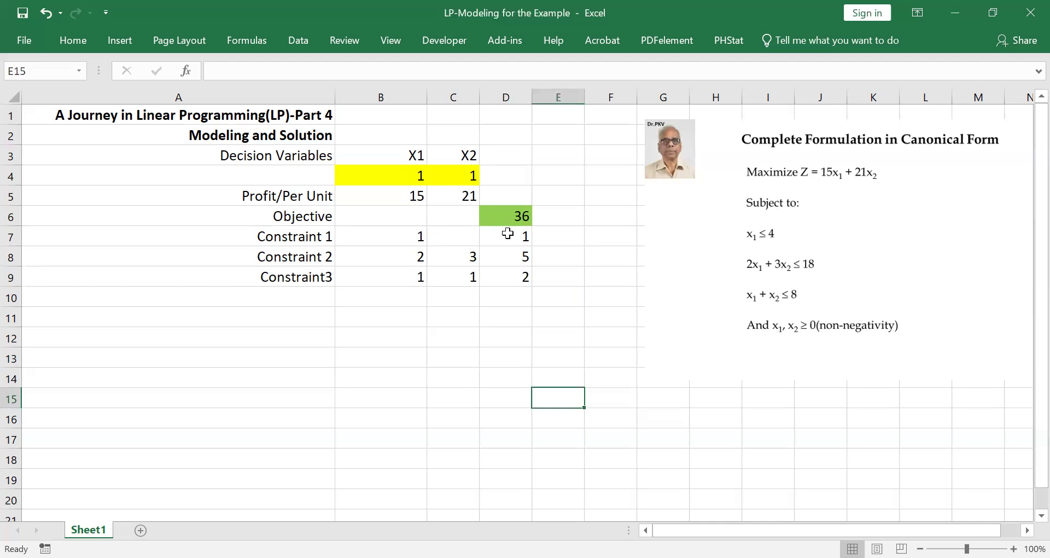
Enter the constraint limits 4, 18 and 8 in E7, E8 and E9
click(569, 241)
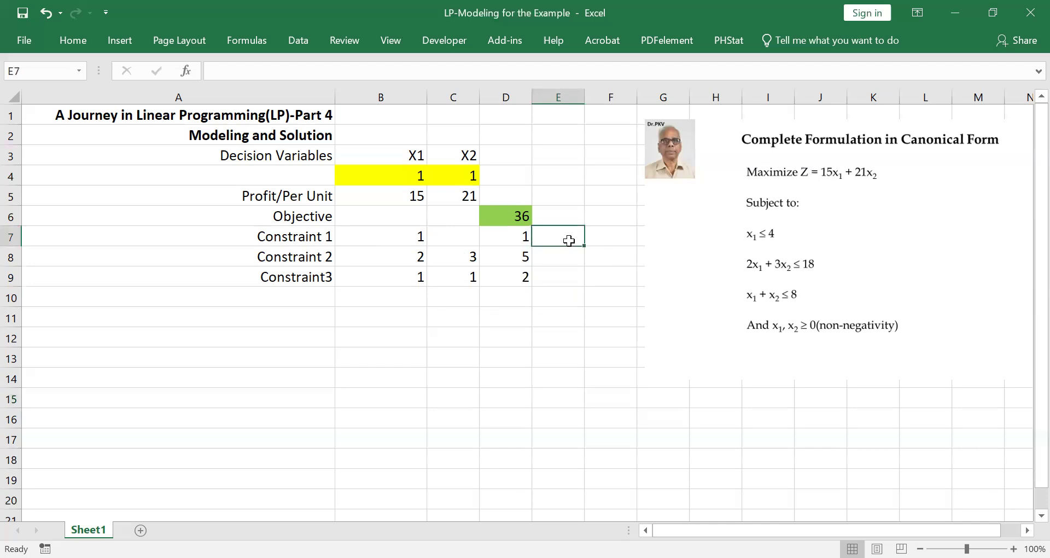
text(4)
click(574, 281)
click(579, 258)
text(18)
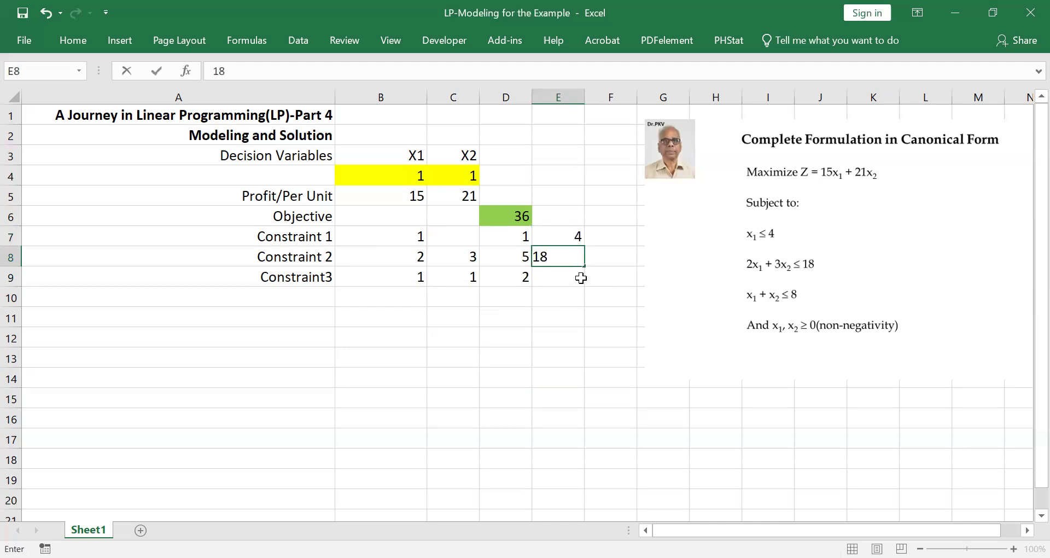
click(578, 277)
text(8)
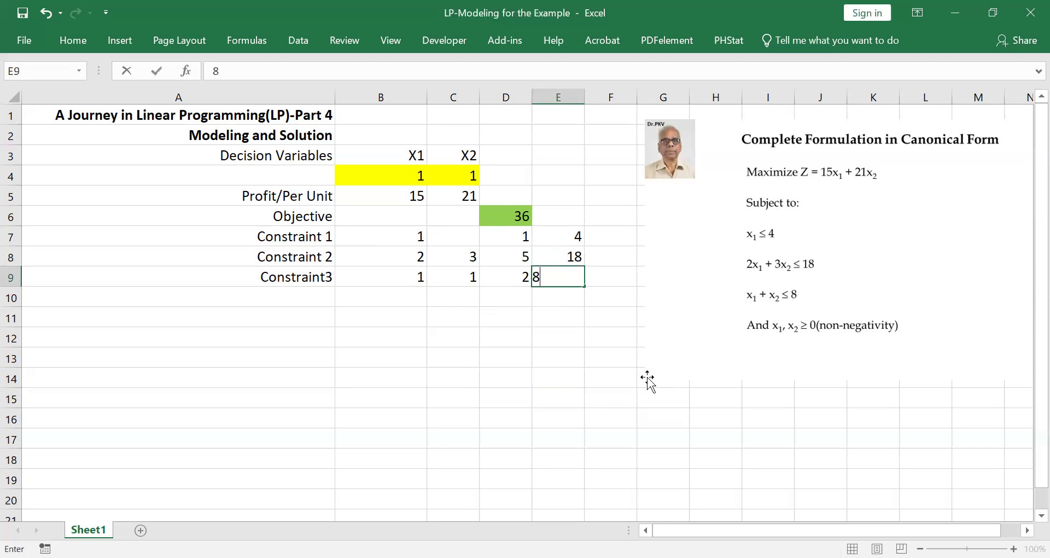
click(647, 377)
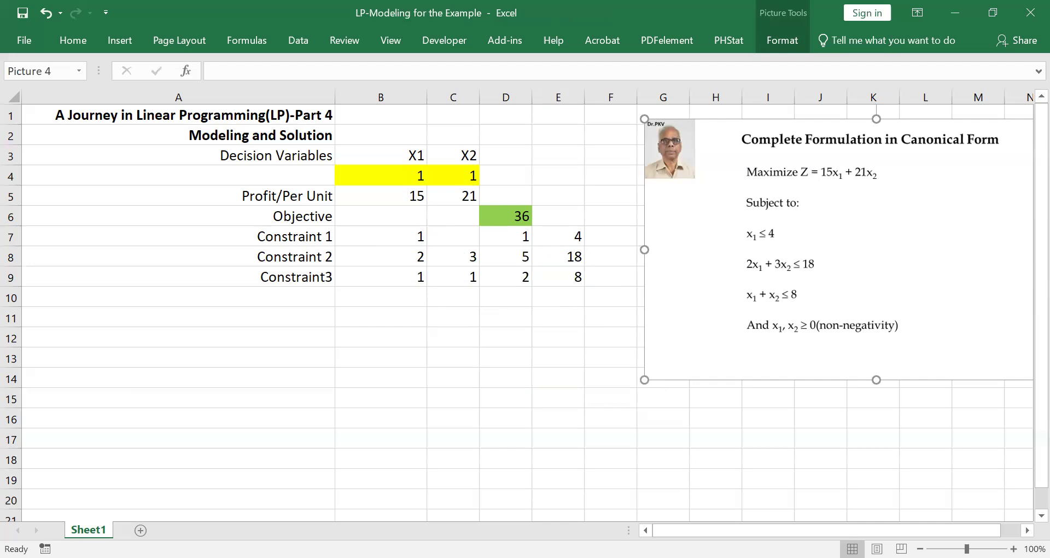
click(569, 400)
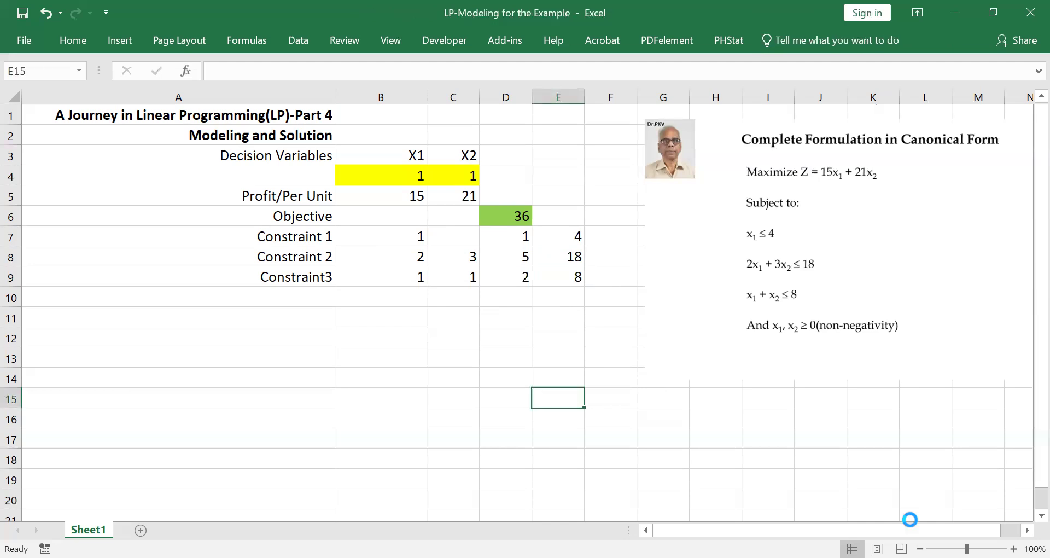
Show the formulas in the cells and review the objective, constraint formulas and limits across the sheet
key(ctrl+grave)
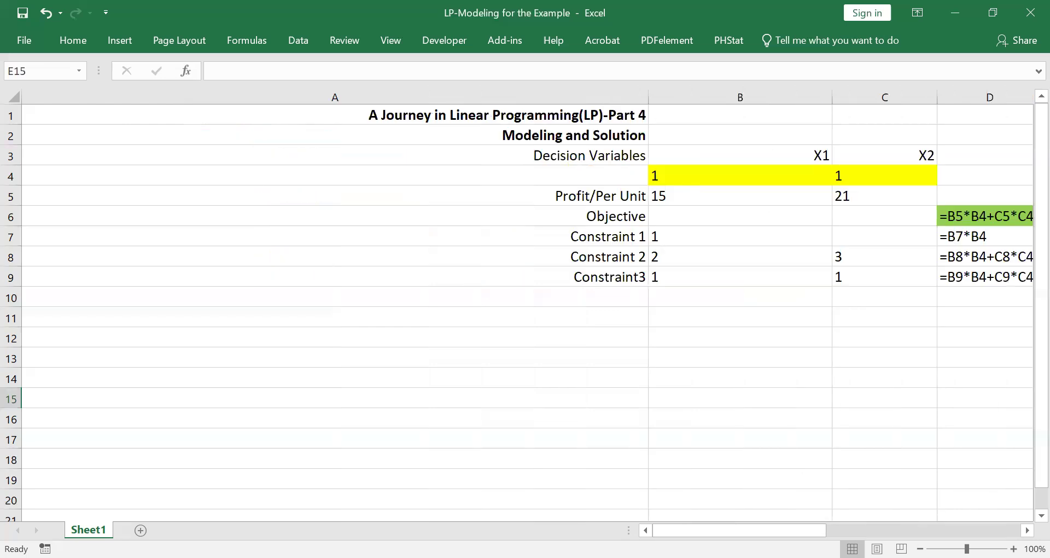
click(891, 464)
scroll(891, 464, right, 1)
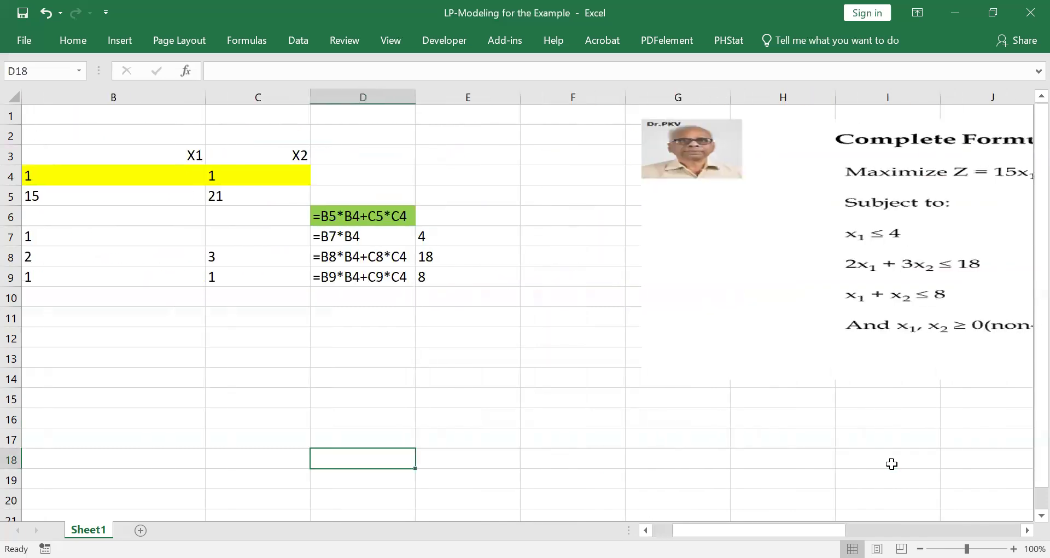
drag(874, 465, 762, 458)
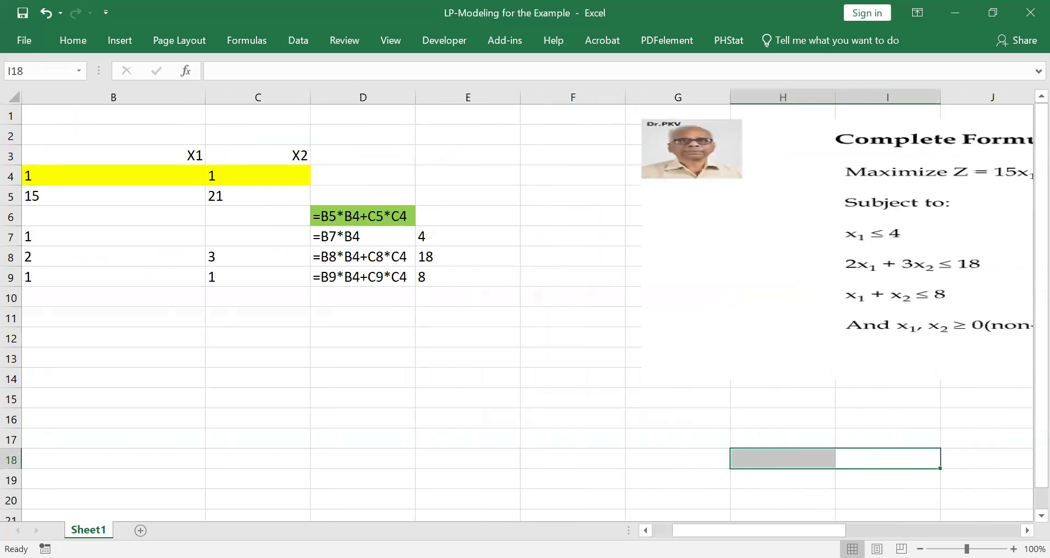
click(1016, 530)
click(1015, 530)
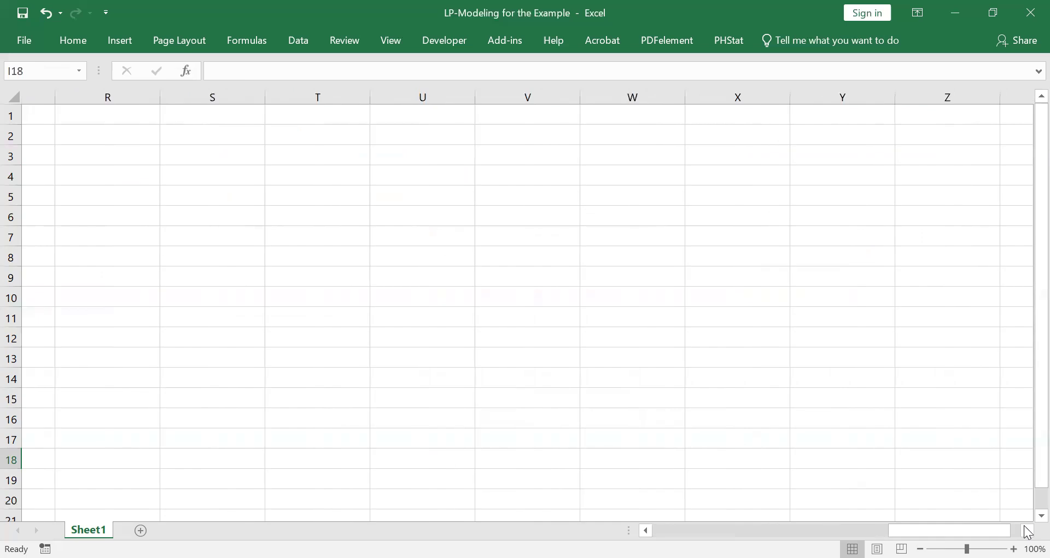
click(1027, 530)
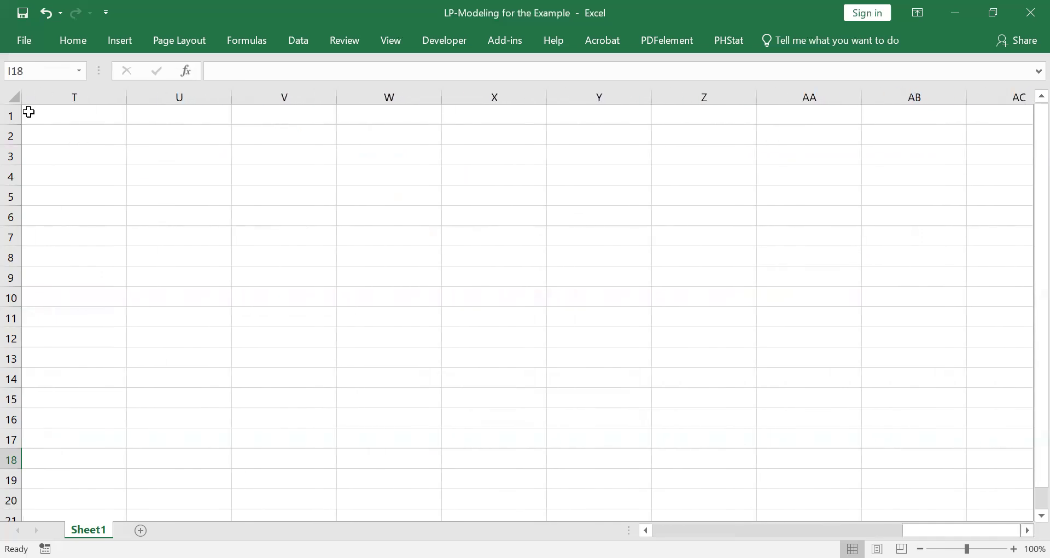
click(44, 120)
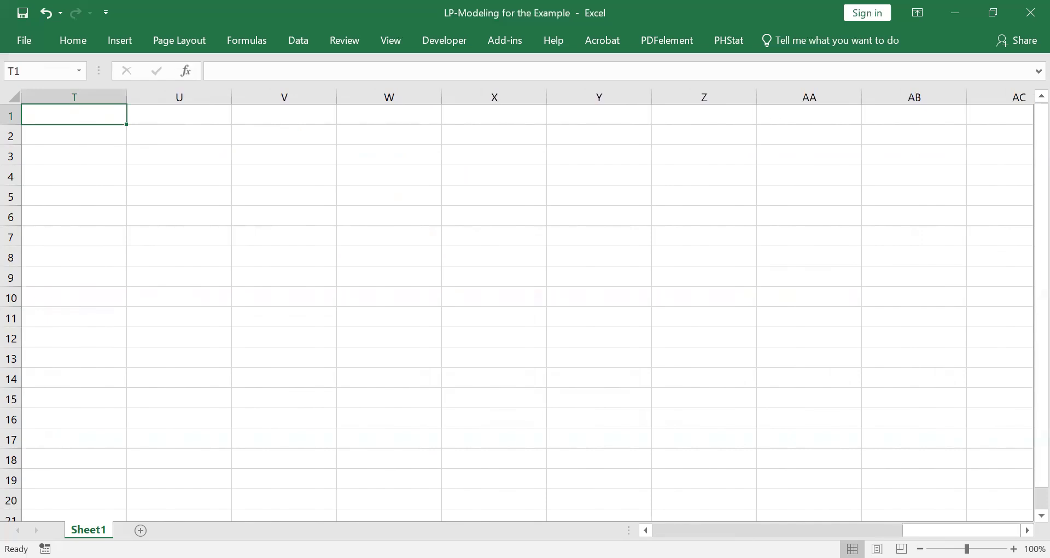
scroll(525, 306, left, 5)
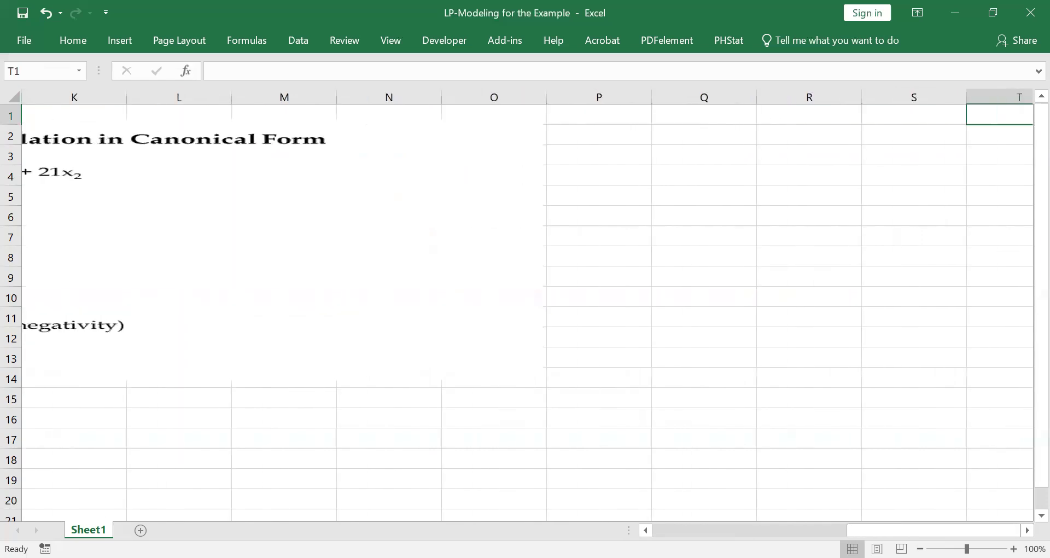
scroll(413, 509, left, 5)
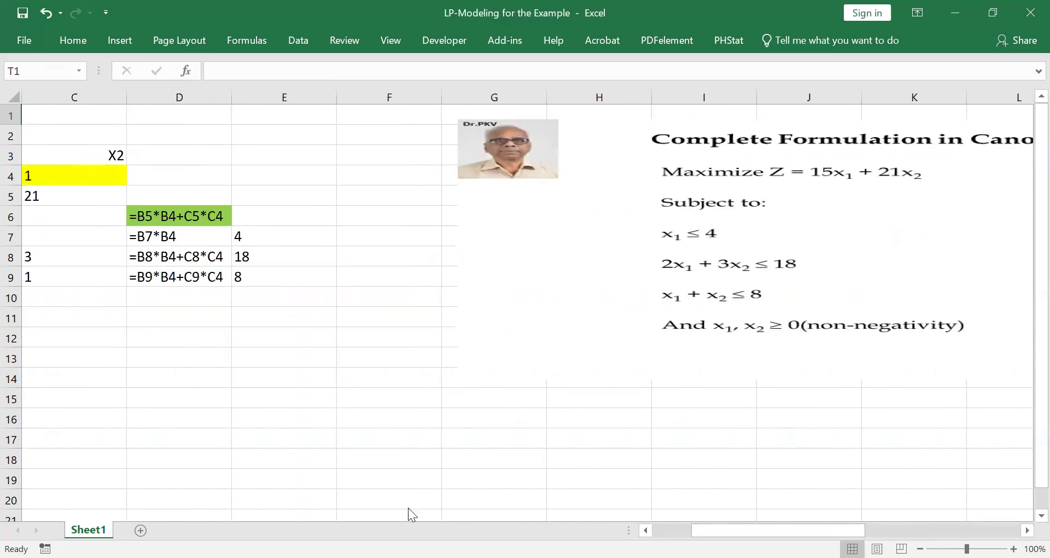
drag(776, 530, 736, 530)
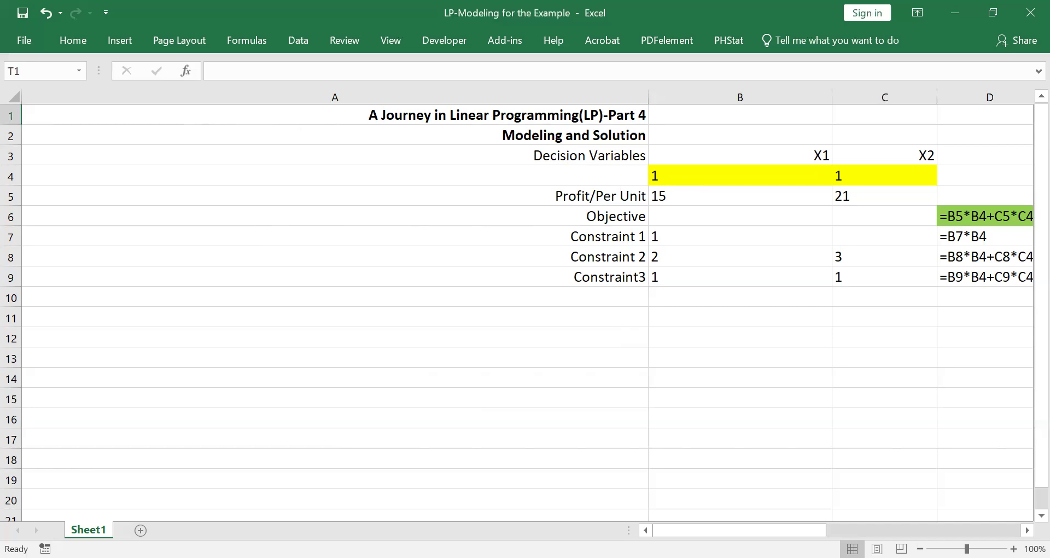
mouse_move(696, 529)
mouse_down()
mouse_move(727, 529)
mouse_move(716, 529)
mouse_up()
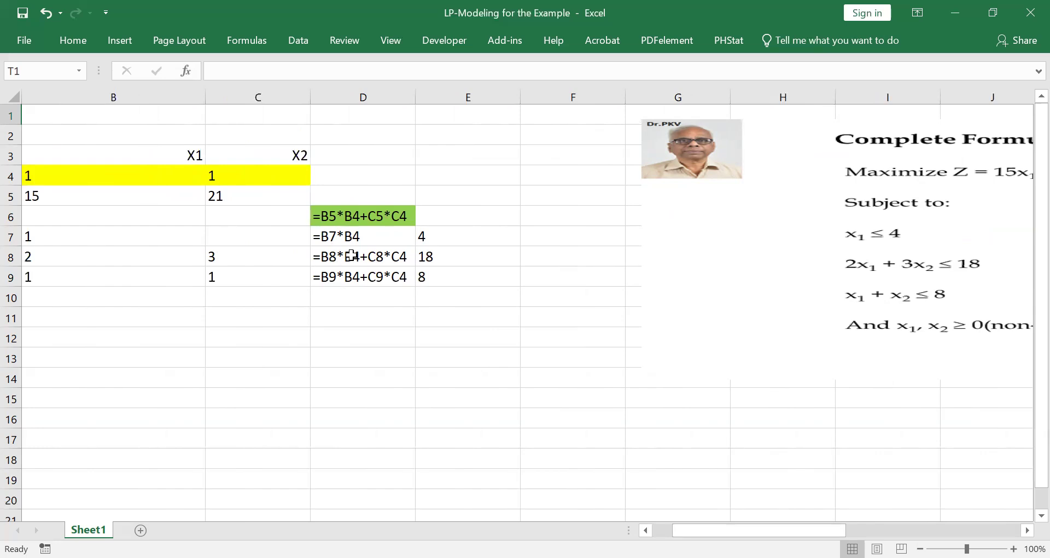
Check the limits in E7:E9 and the objective formula in D6, and return the sheet to showing values
click(428, 235)
click(428, 256)
click(423, 278)
text(8)
click(429, 236)
click(427, 257)
drag(383, 276, 435, 277)
click(387, 216)
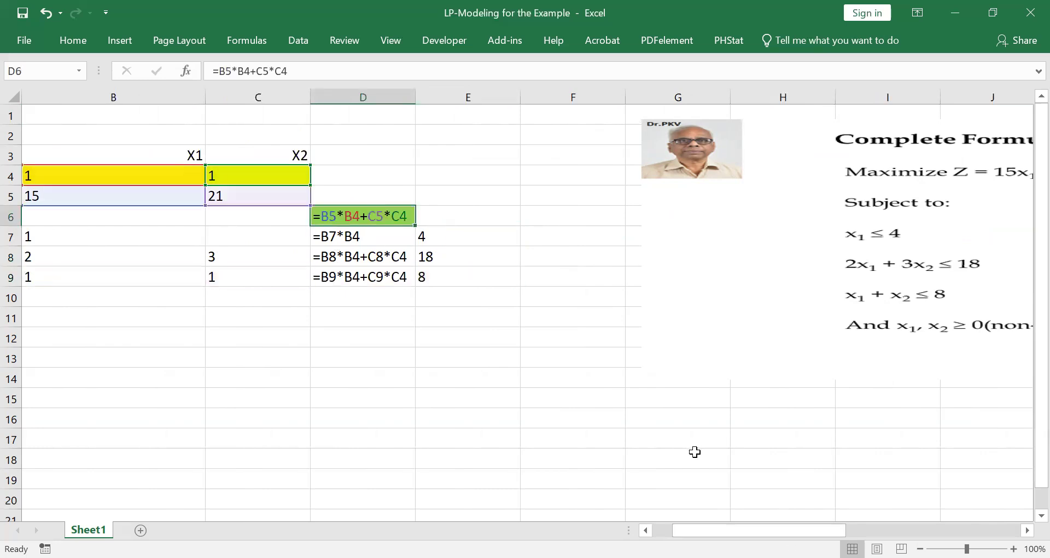
key(ctrl+grave)
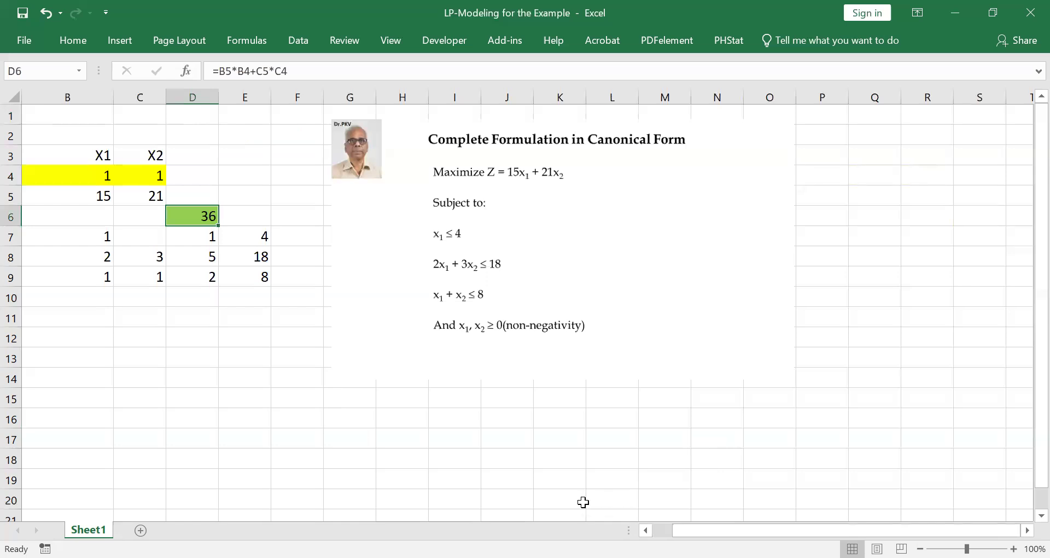
drag(722, 530, 703, 530)
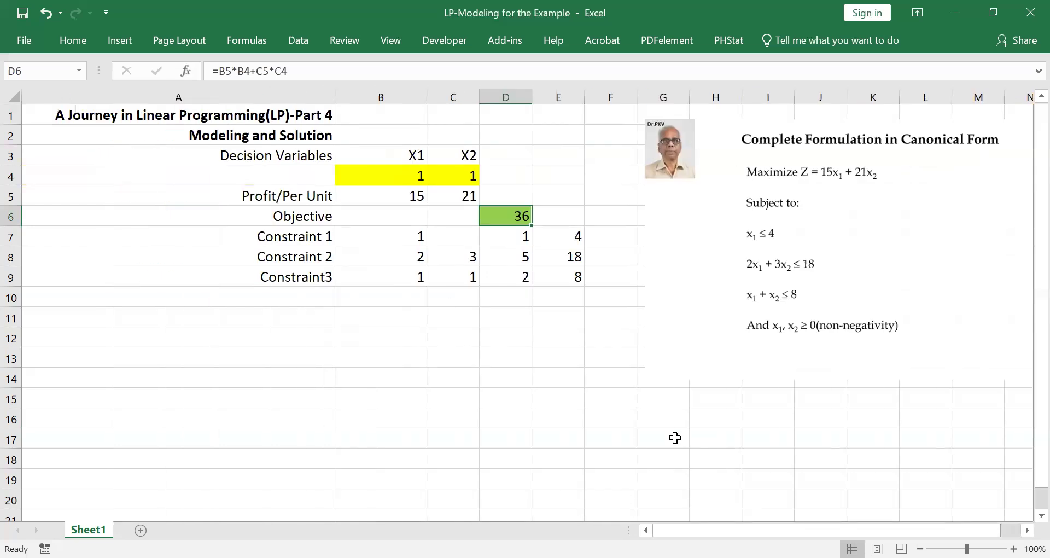
Open Solver and set the objective to cell D6 with the Max option
click(297, 42)
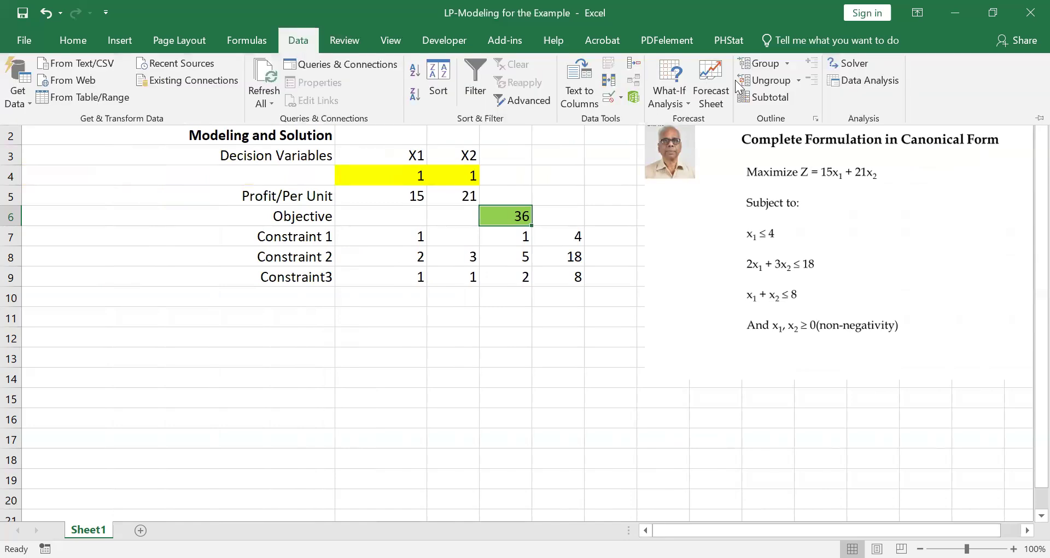
click(859, 65)
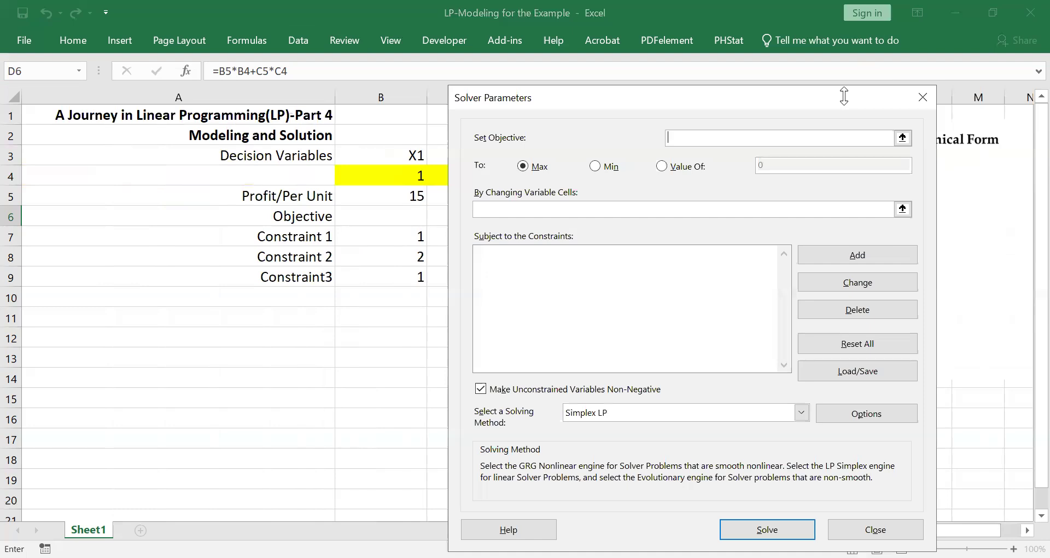
drag(844, 95, 974, 143)
click(828, 188)
click(514, 220)
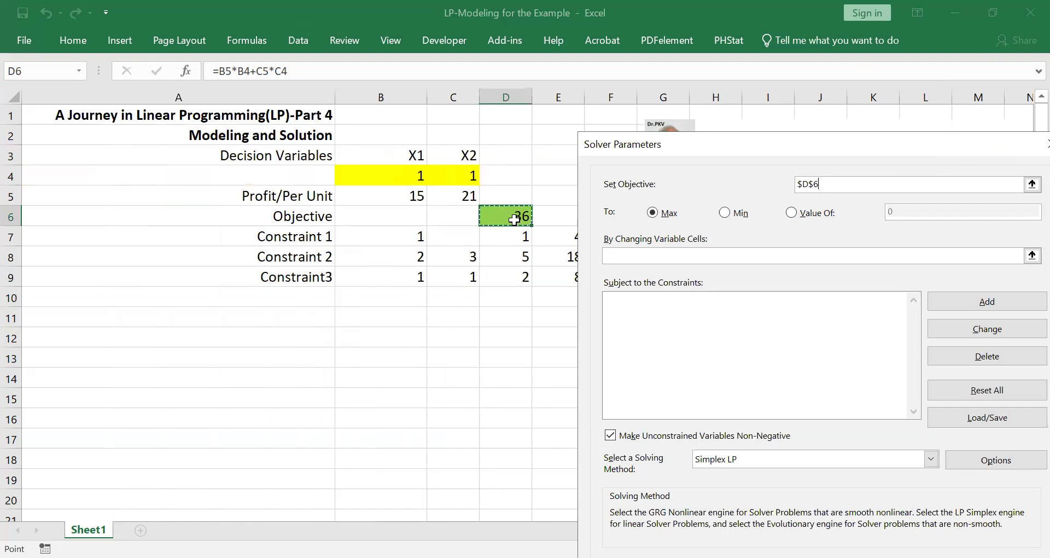
click(666, 214)
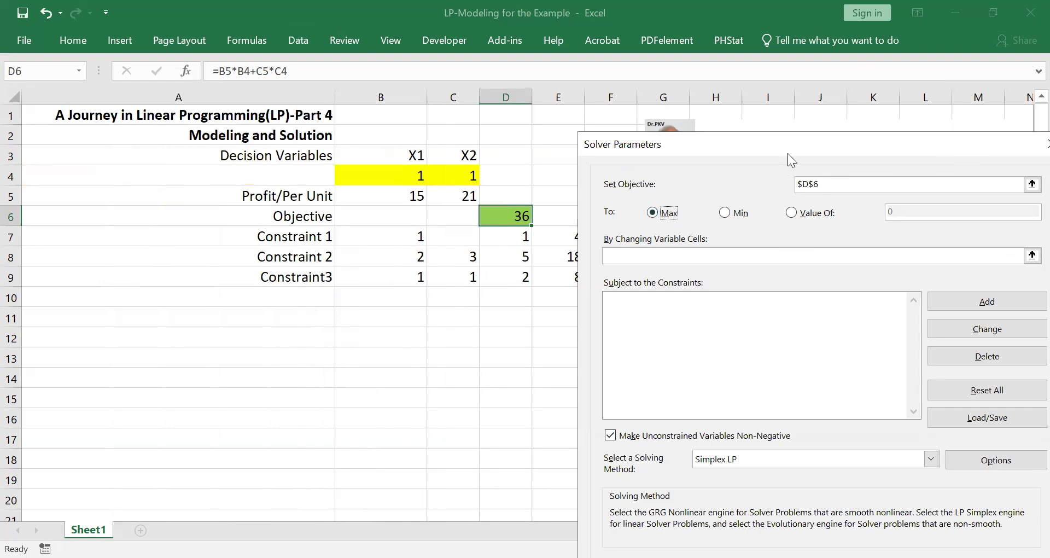
Set Solver's changing variable cells to the decision variables in B4:C4
drag(788, 153, 803, 132)
click(672, 235)
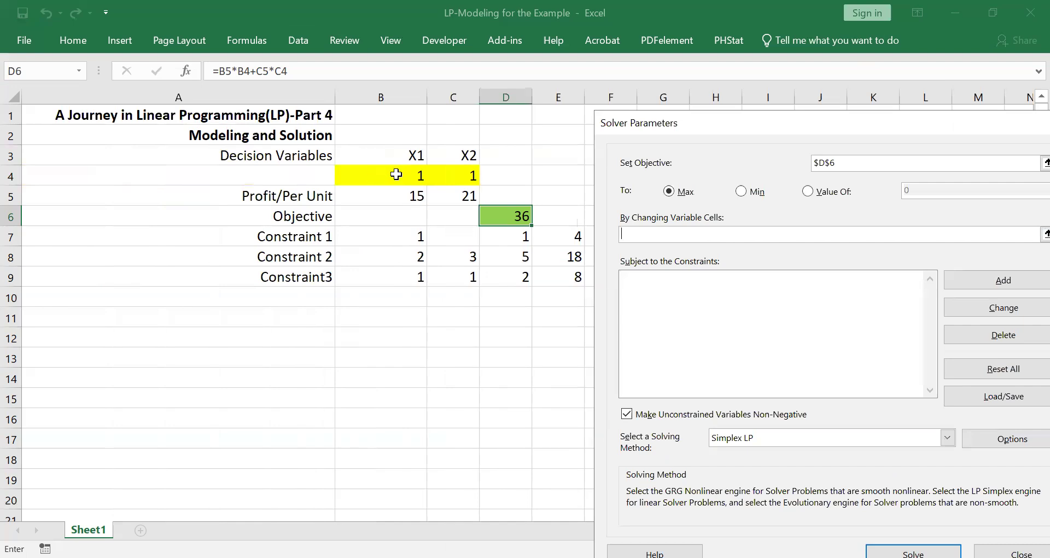
click(396, 174)
drag(395, 174, 438, 175)
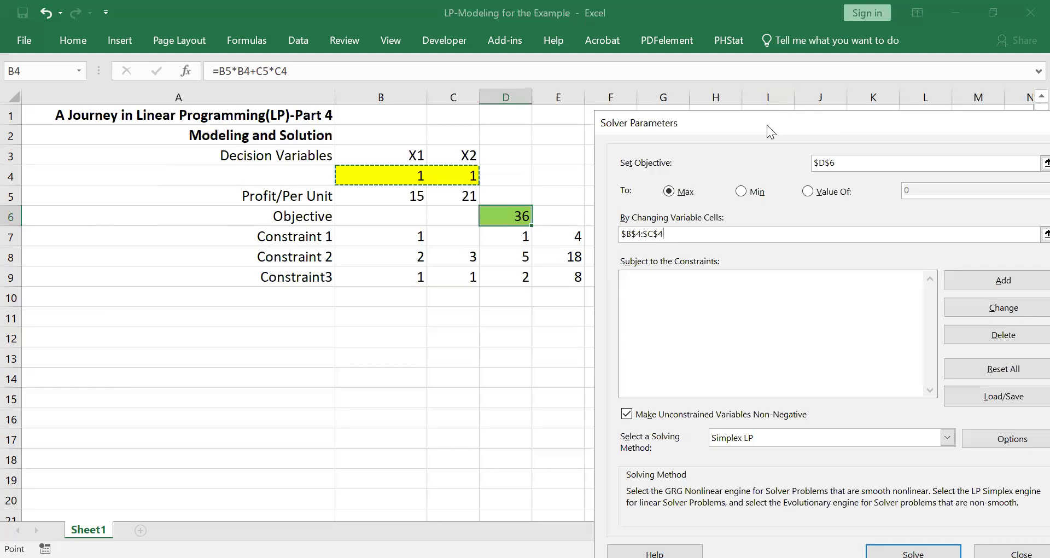
Add the Solver constraint that D7:D9 must be <= E7:E9
drag(767, 122, 754, 74)
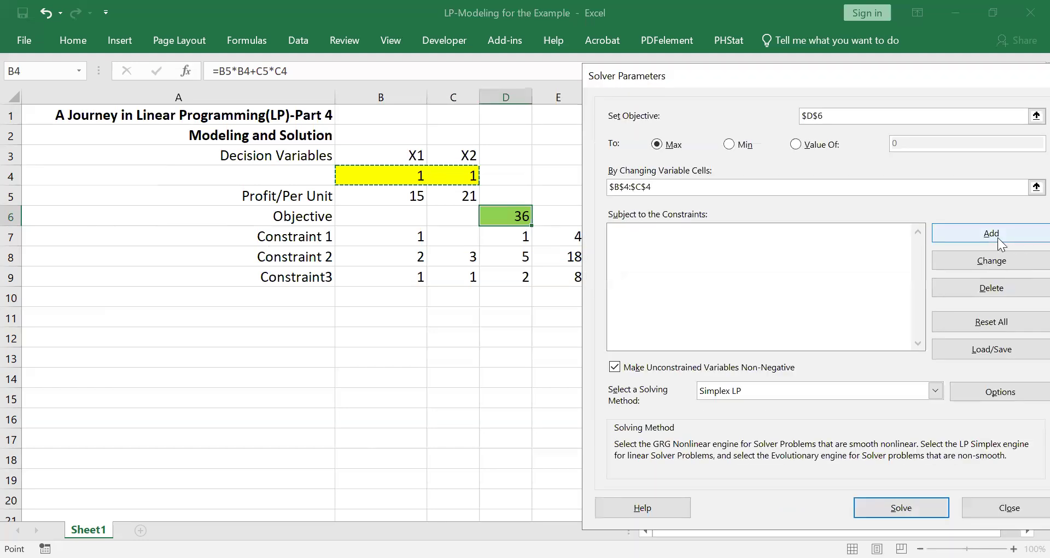
click(991, 234)
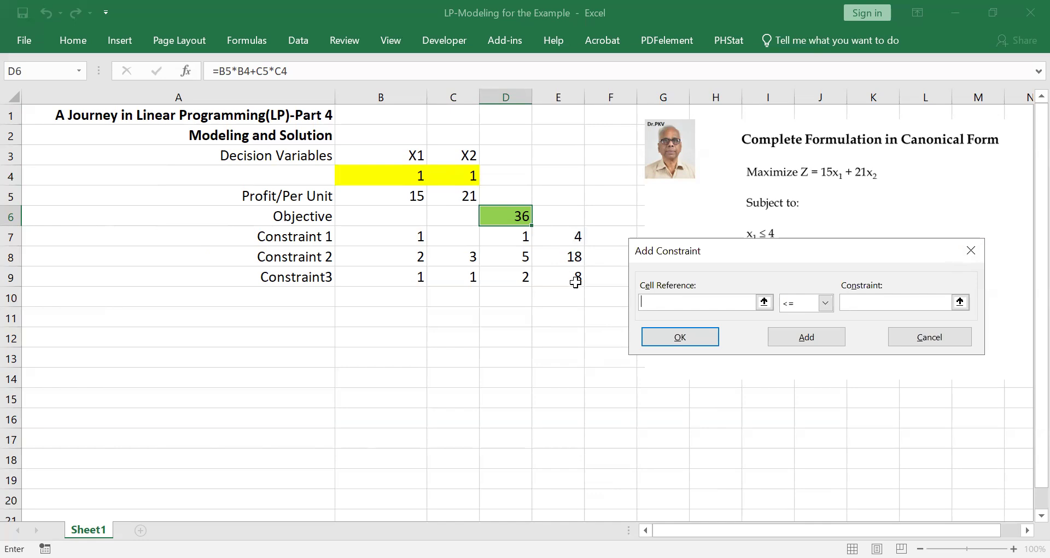
click(519, 234)
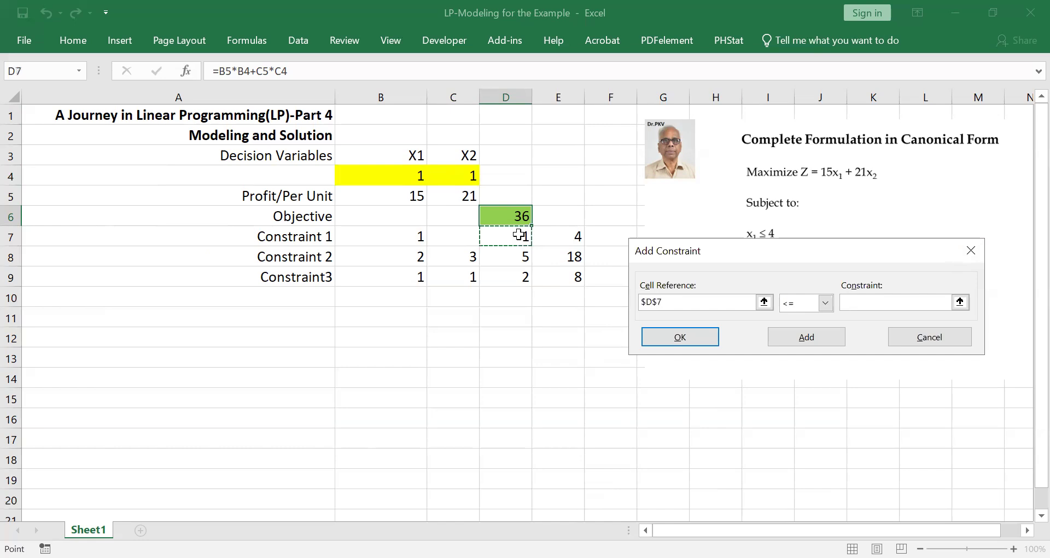
drag(518, 235, 521, 270)
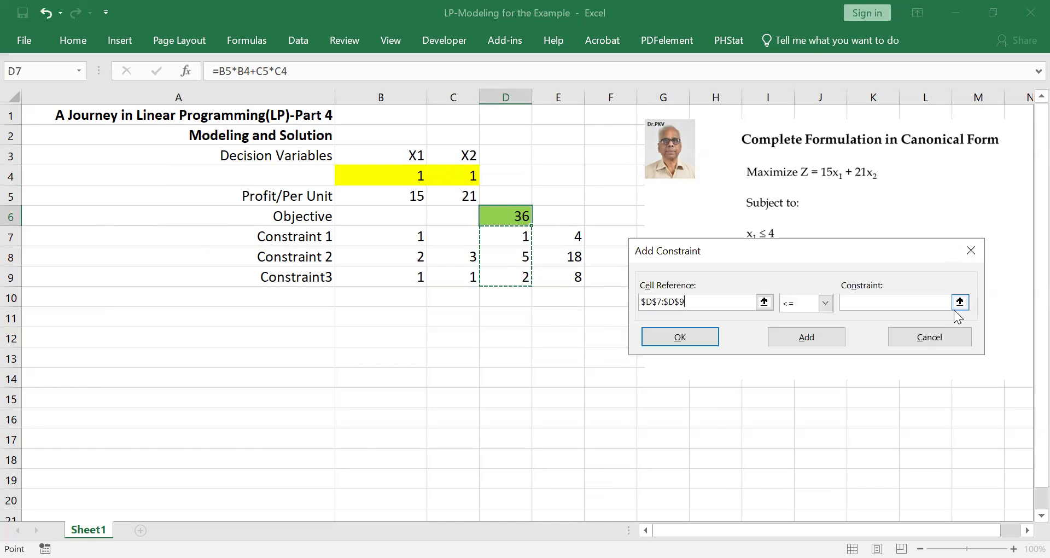
click(883, 302)
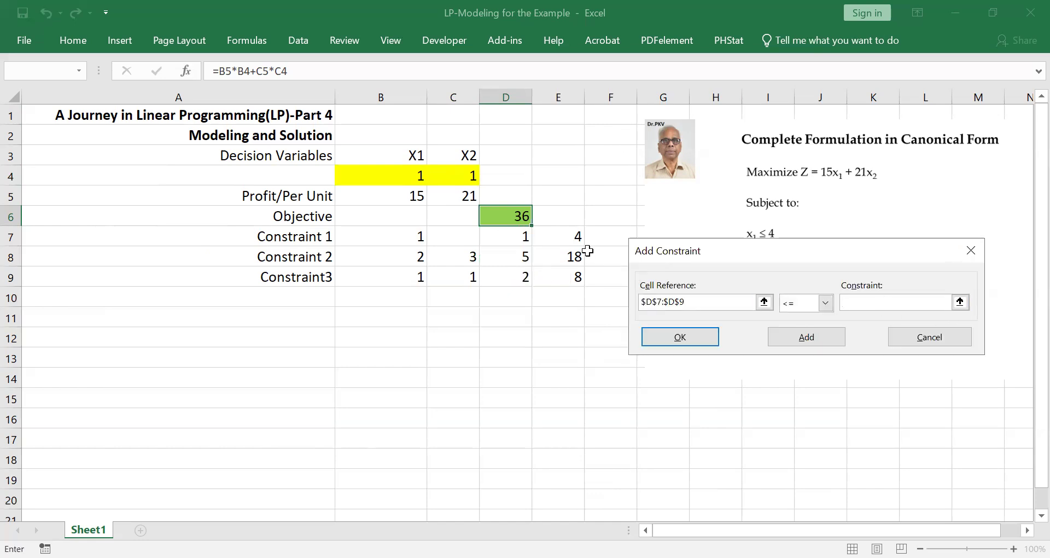
click(573, 234)
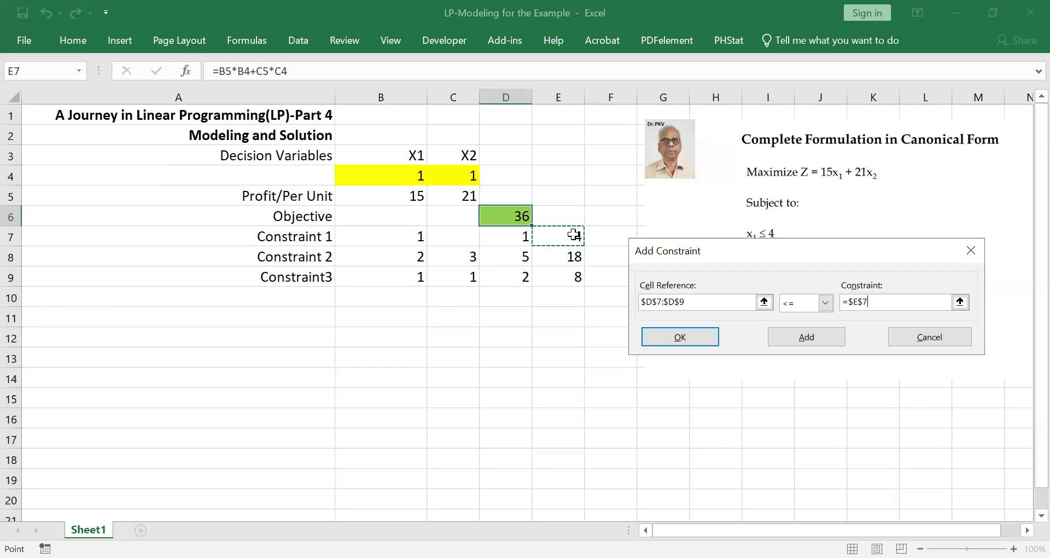
shift+click(577, 270)
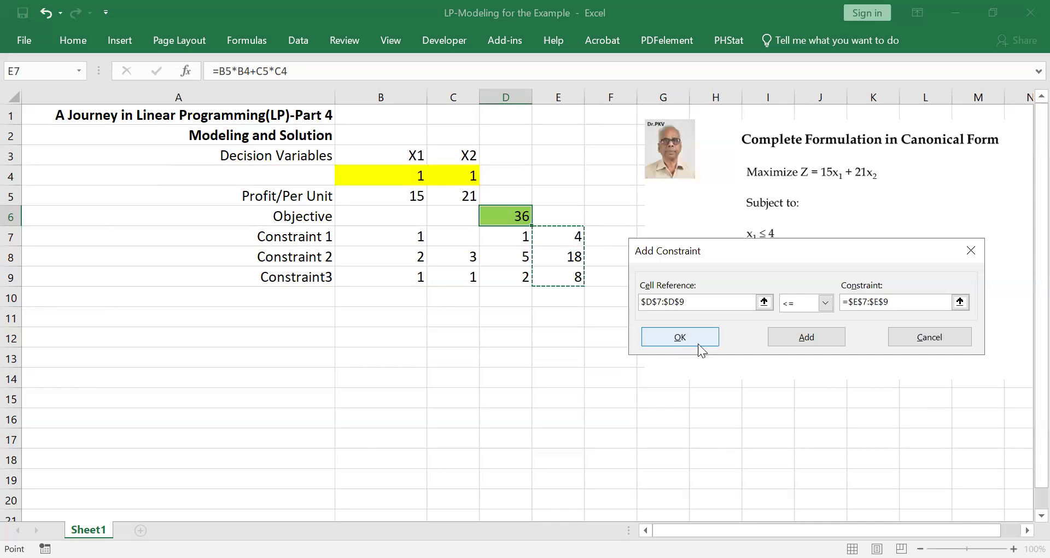
click(681, 338)
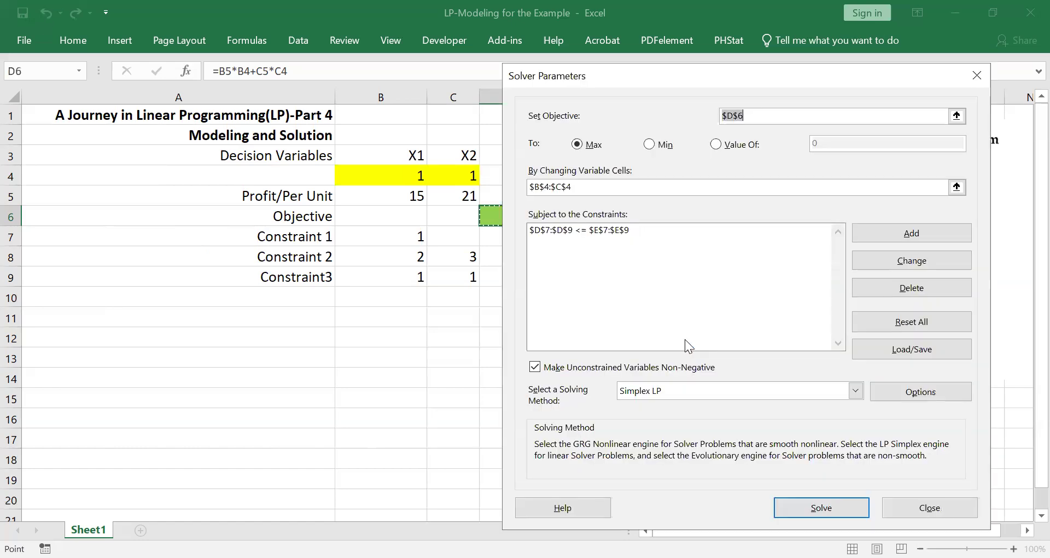
Choose Simplex LP as the solving method
drag(688, 82, 667, 11)
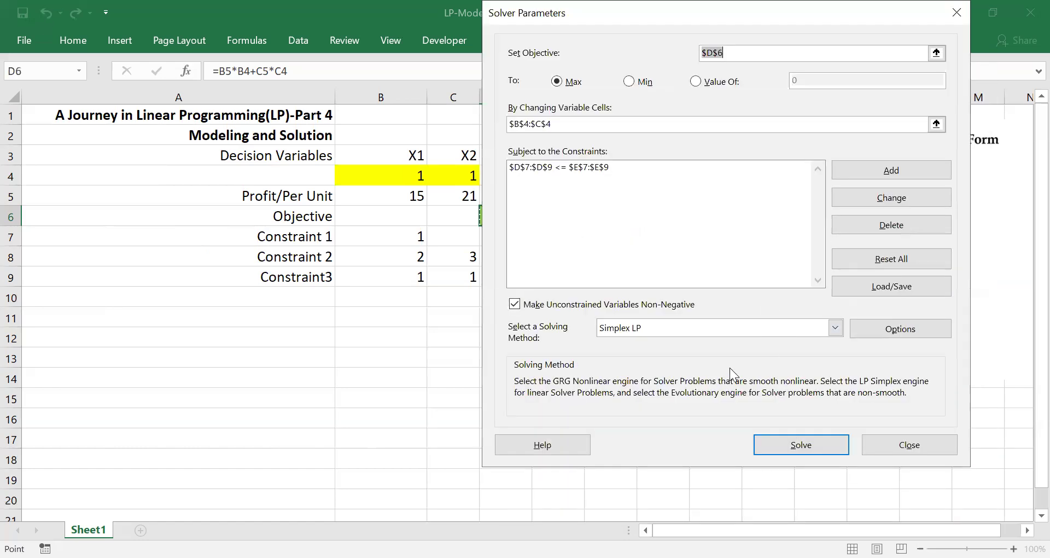
click(835, 329)
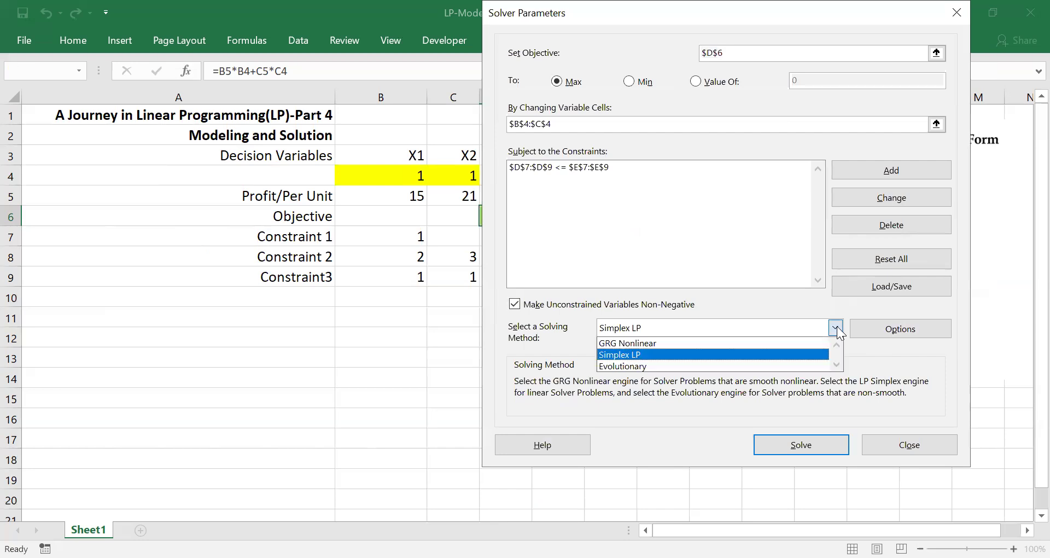
click(761, 354)
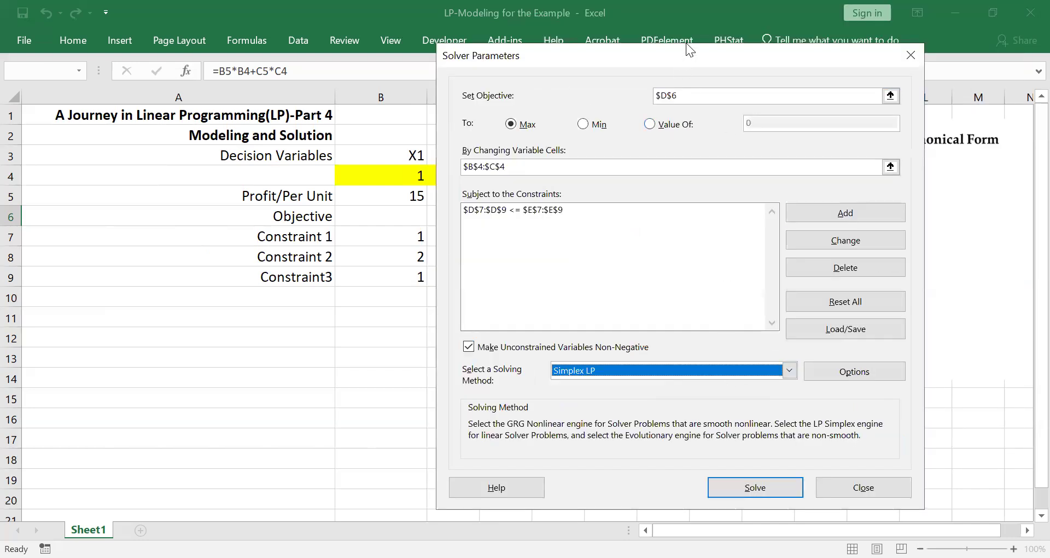
Solve the model, keep the Solver solution, and generate the Answer and Sensitivity reports
drag(704, 51, 708, 83)
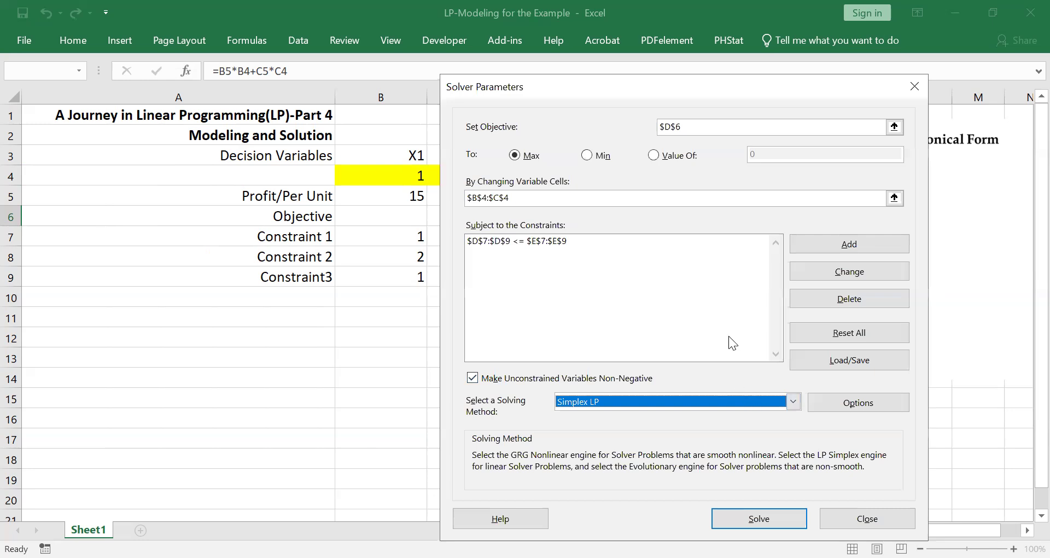
click(763, 519)
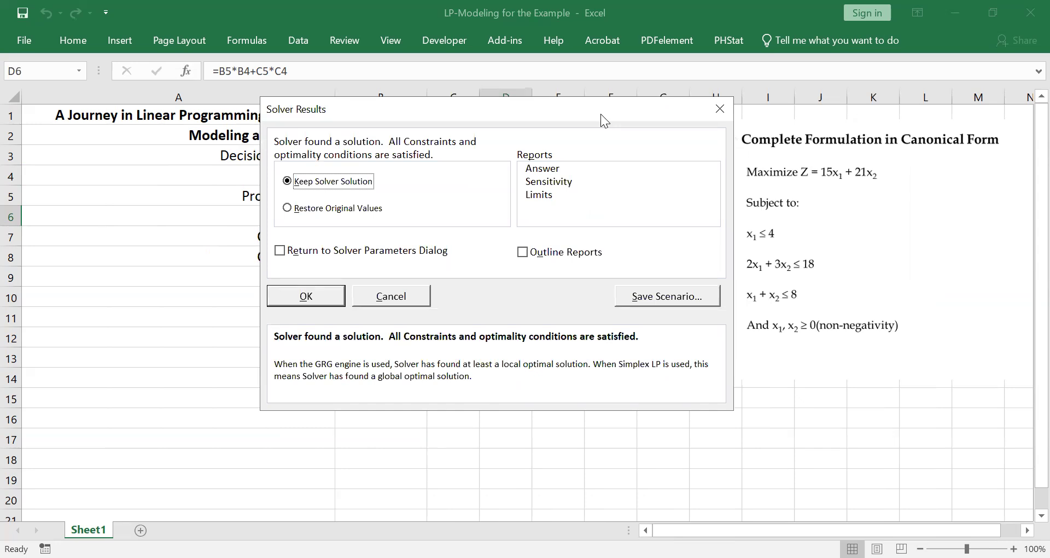
click(550, 168)
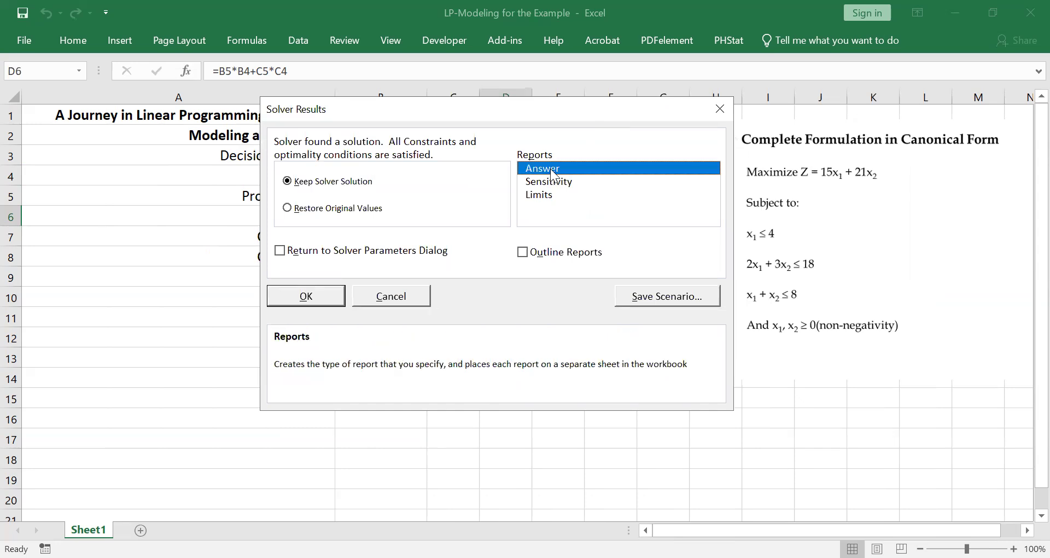
click(558, 186)
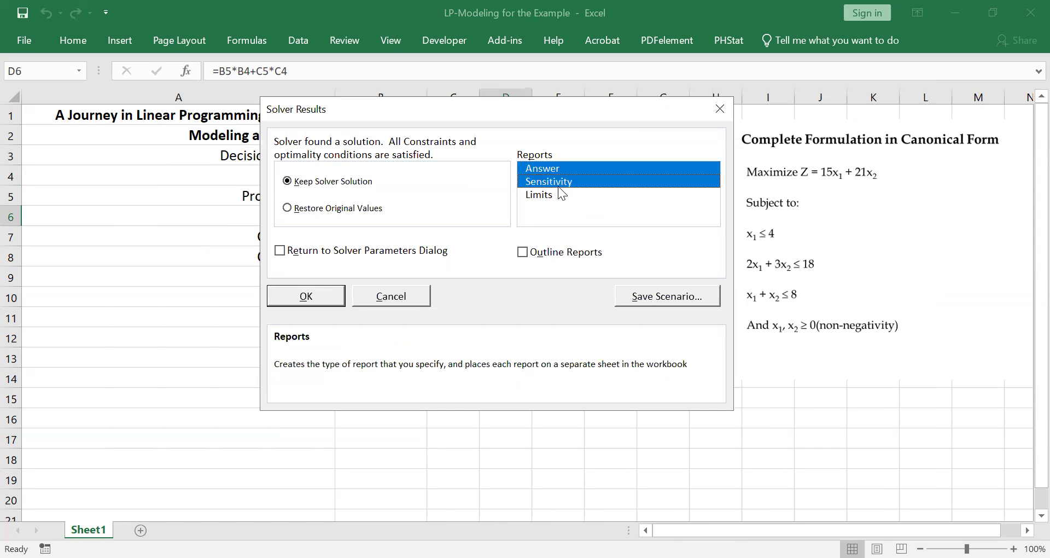
click(307, 296)
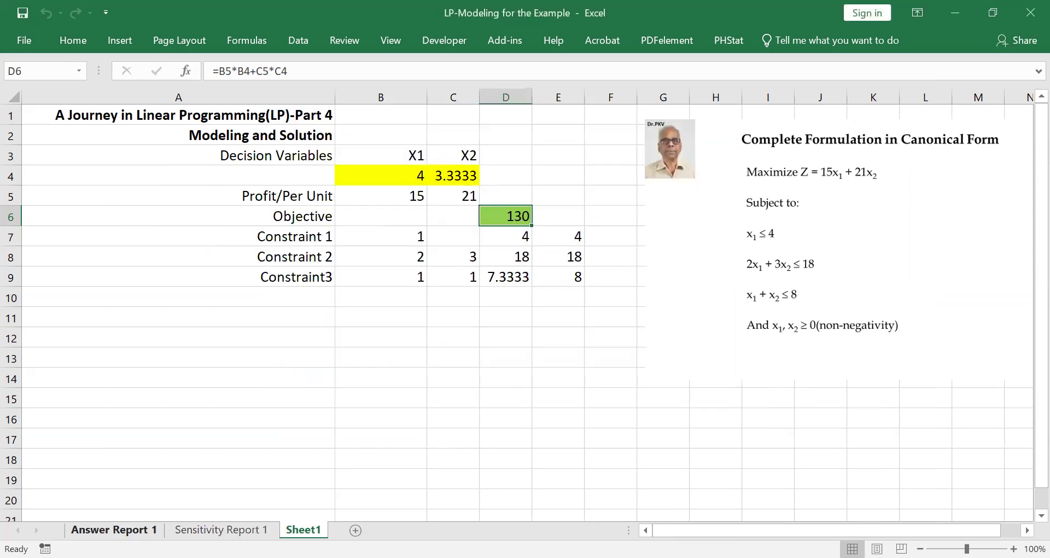
Examine the objective, variable and constraint tables in Answer Report 1 and Sensitivity Report 1
click(118, 531)
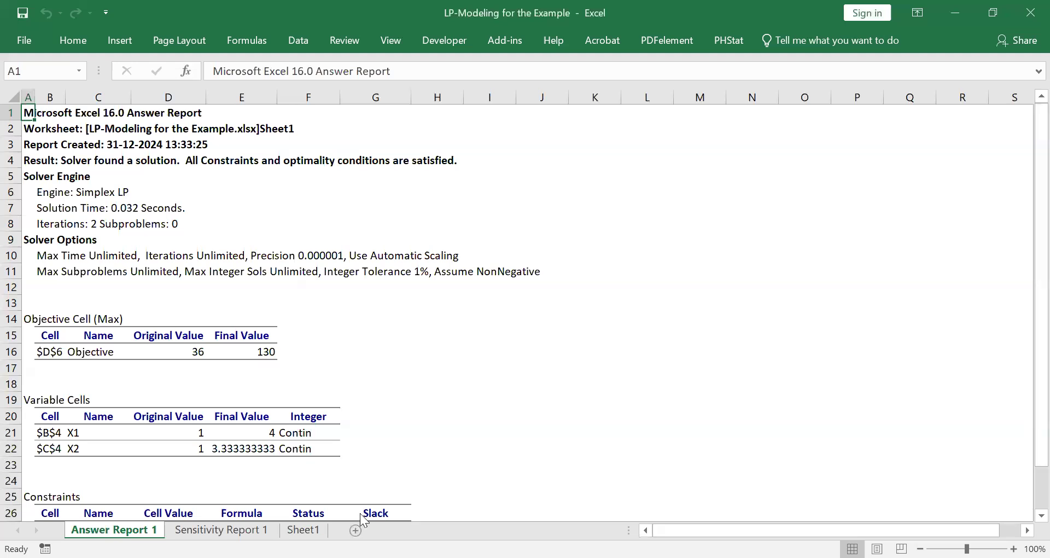
drag(1038, 257, 1019, 344)
drag(1041, 334, 1041, 293)
key(ctrl+Page_Down)
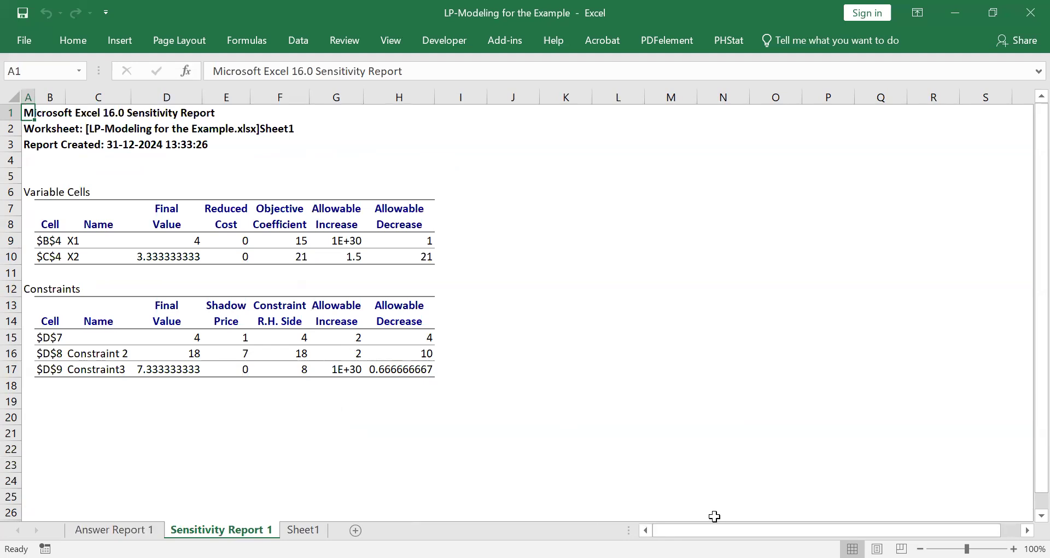
click(999, 520)
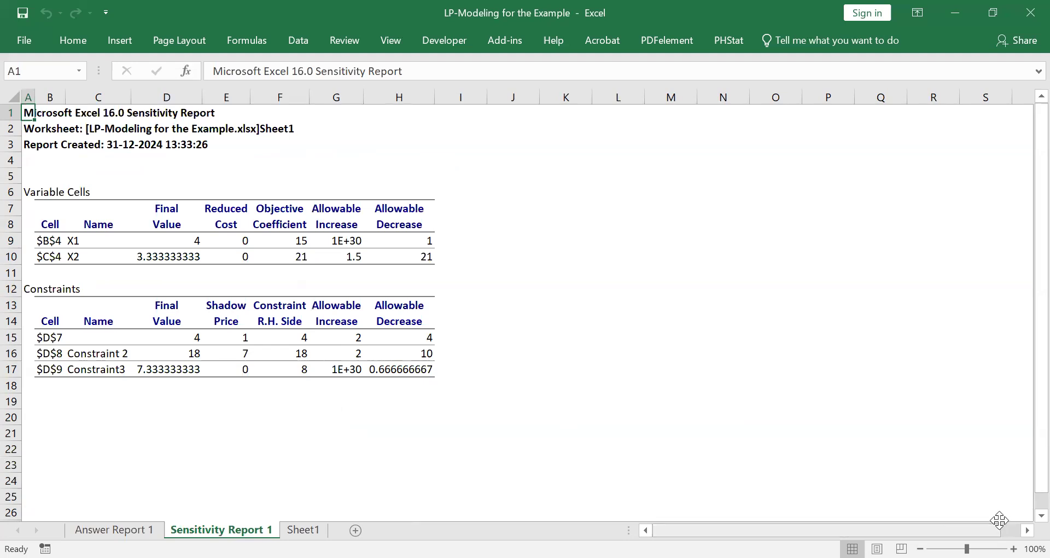
drag(1035, 360, 1035, 273)
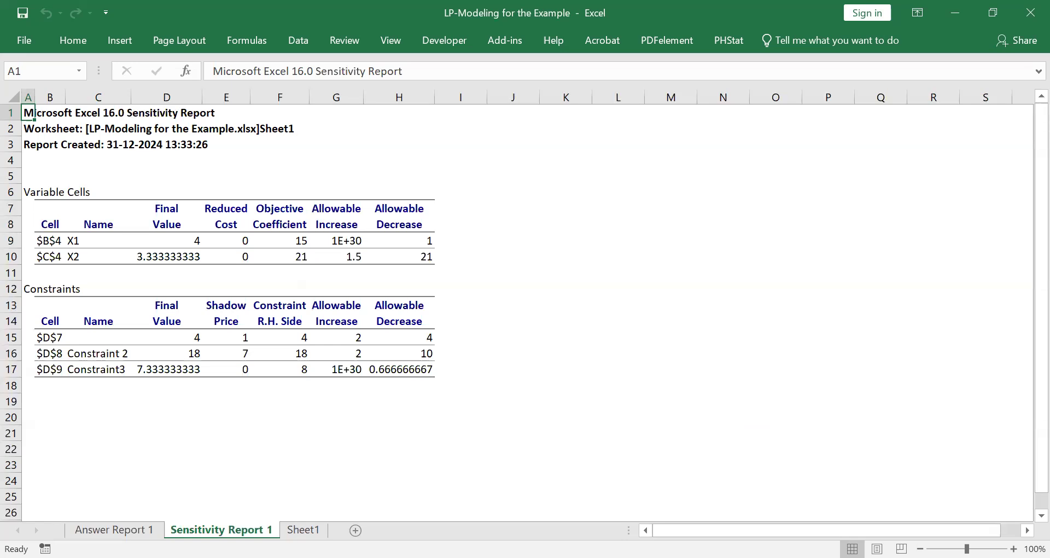
click(775, 417)
Return to Sheet1 and inspect the solved X2 value in C4 and the objective in D6
click(304, 530)
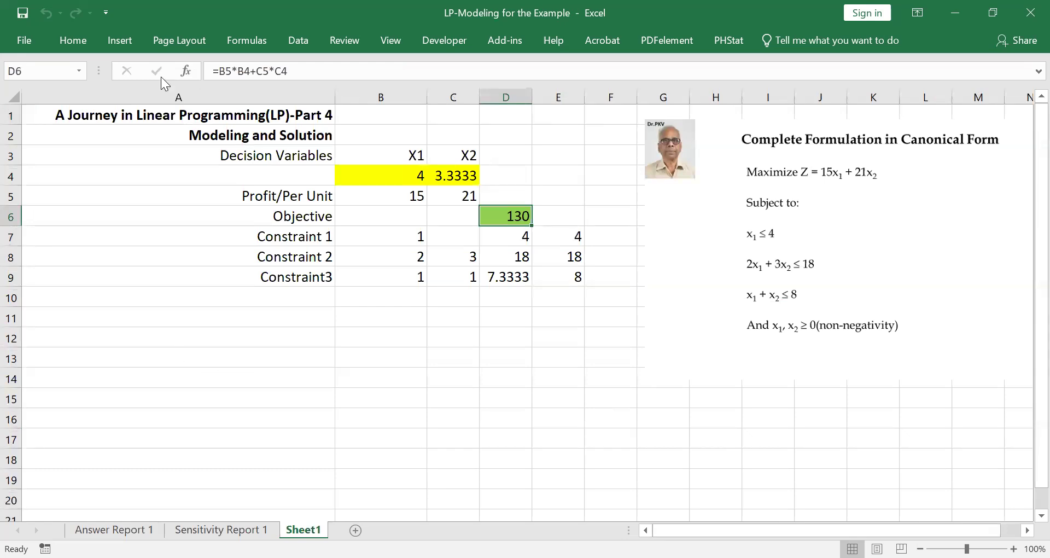
click(475, 178)
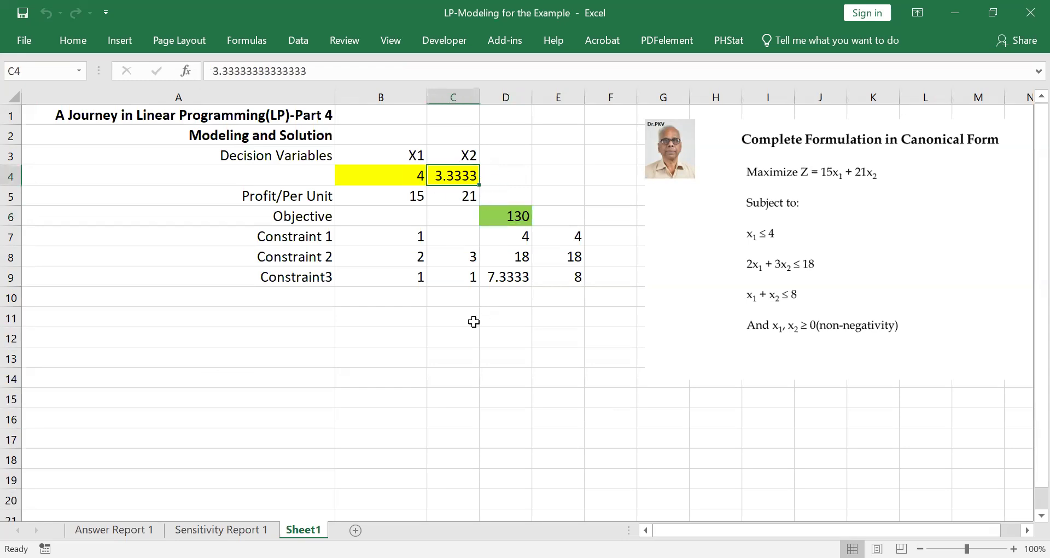
click(516, 218)
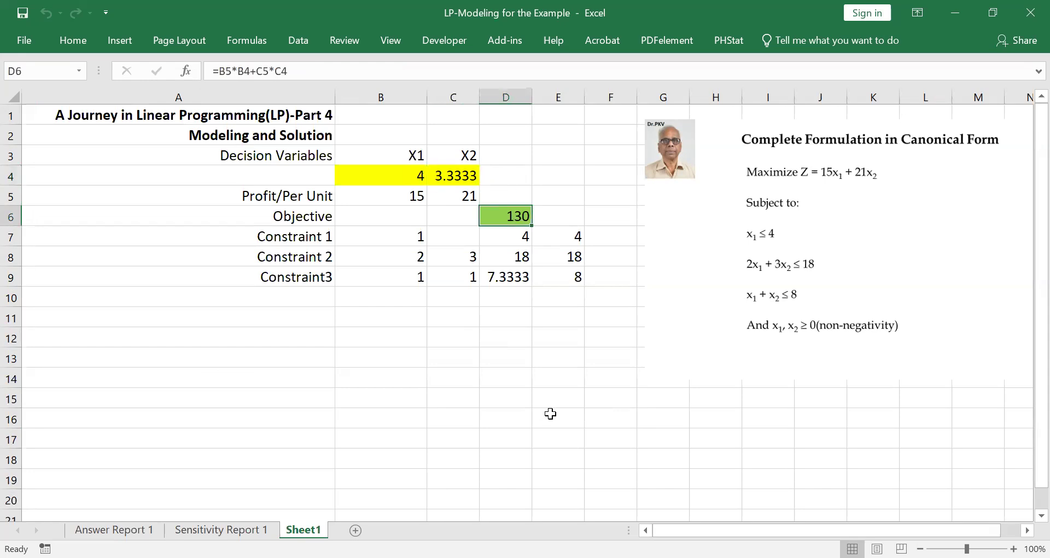